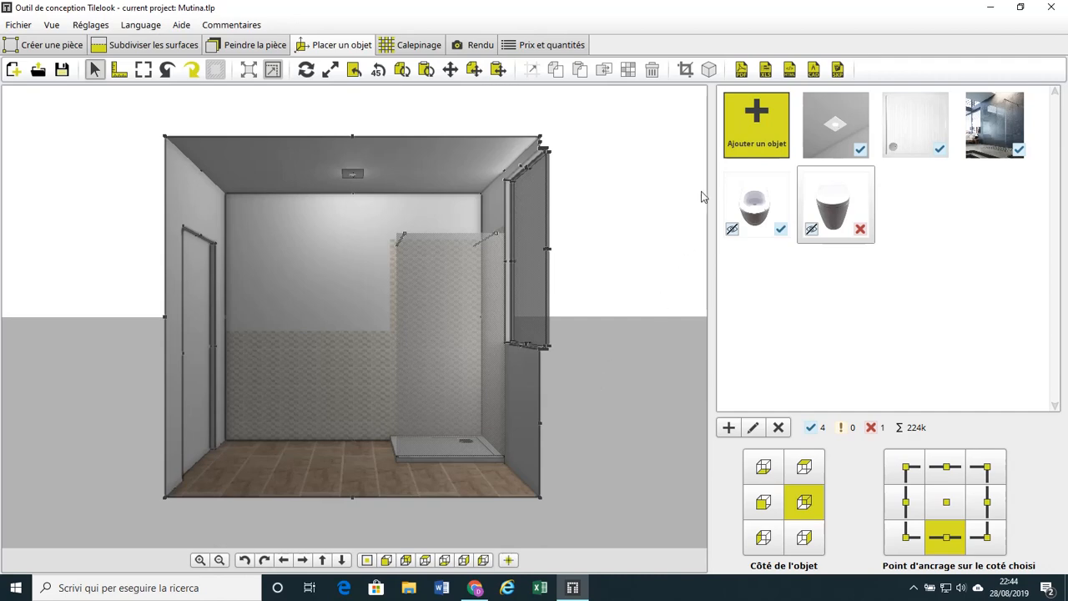
Step: Open the Photos image showing the 3D file formats, including SketchUp, 3DS, OBJ, DAE and DXF, and return to Tilelook
left_click(738, 142)
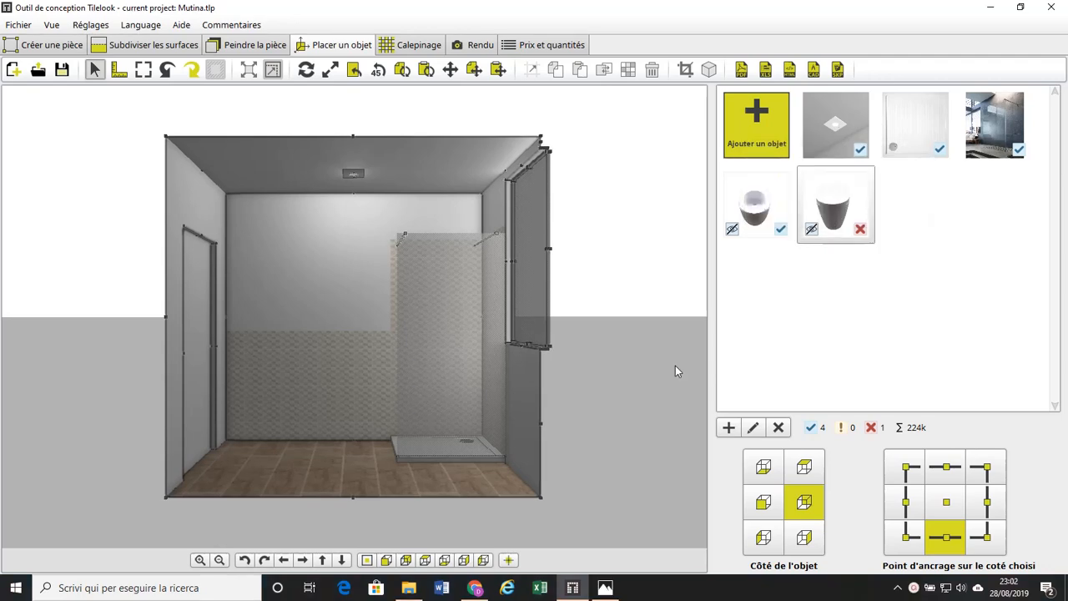
left_click(605, 588)
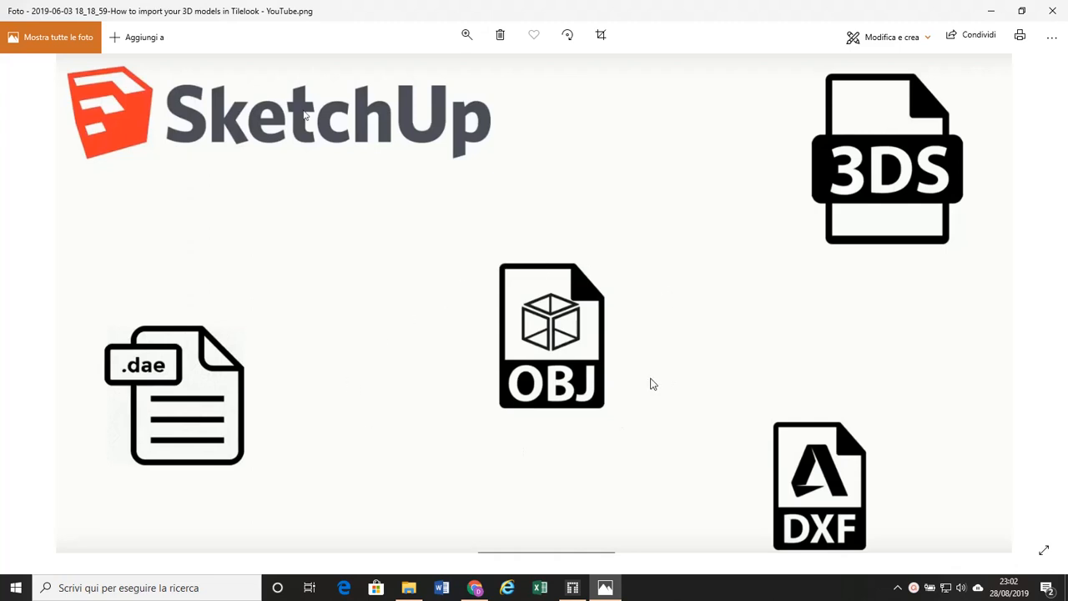
left_click(582, 591)
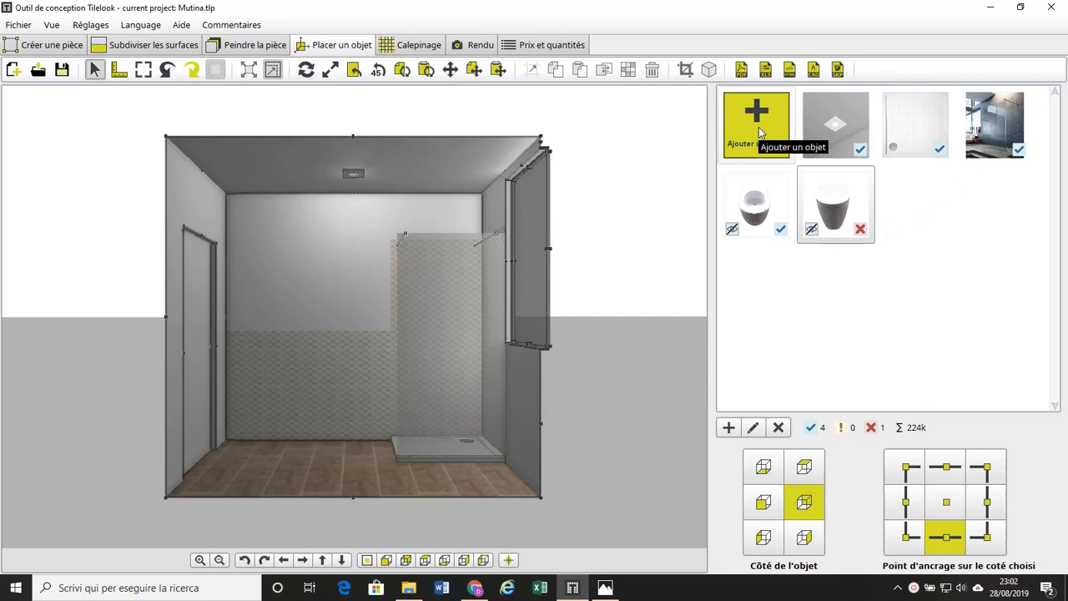
Step: Place the hidden open-bowl bidet from the project's object list in the room, near the tiled back wall
mouse_move(818, 152)
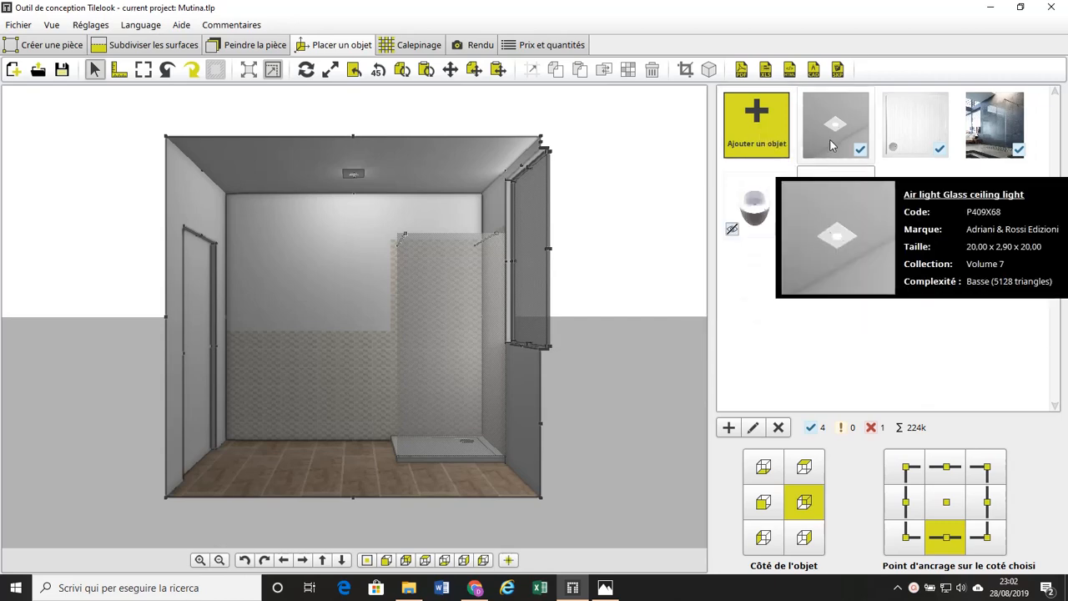
mouse_move(906, 134)
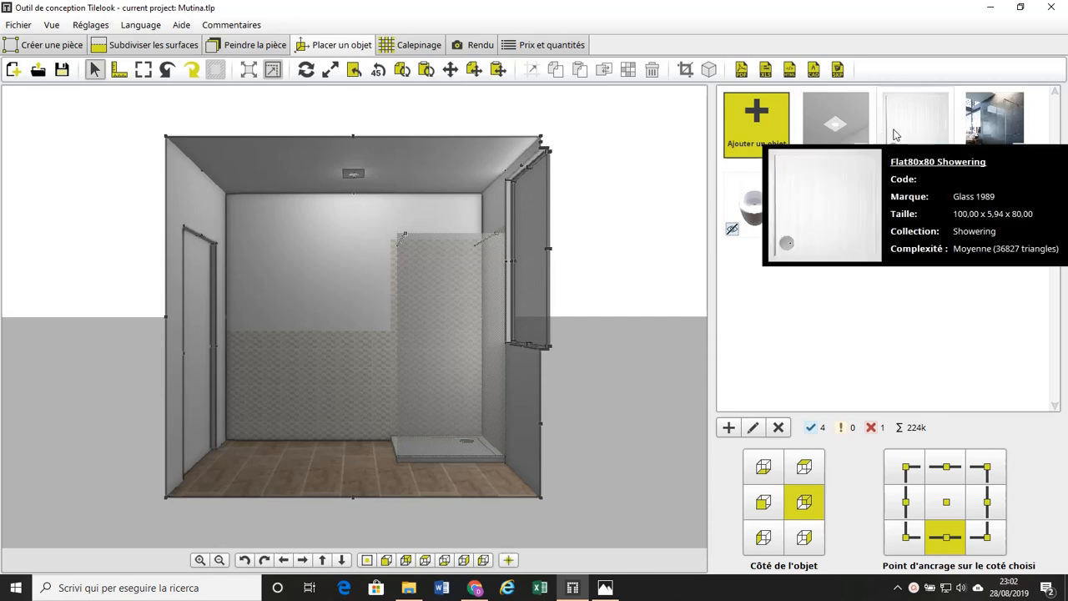
mouse_move(748, 231)
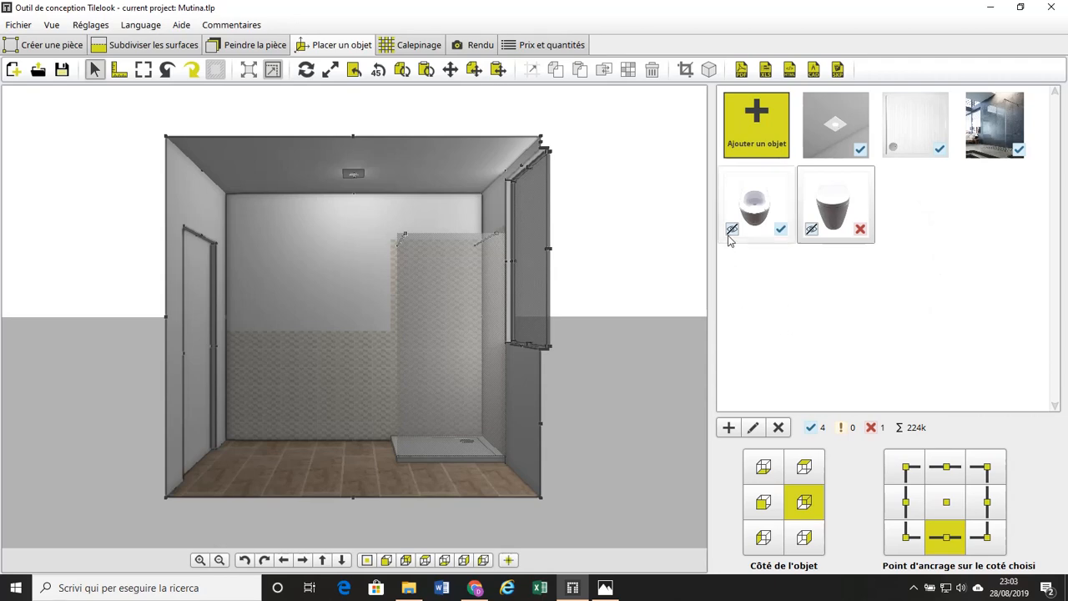
left_click_drag(749, 205, 338, 390)
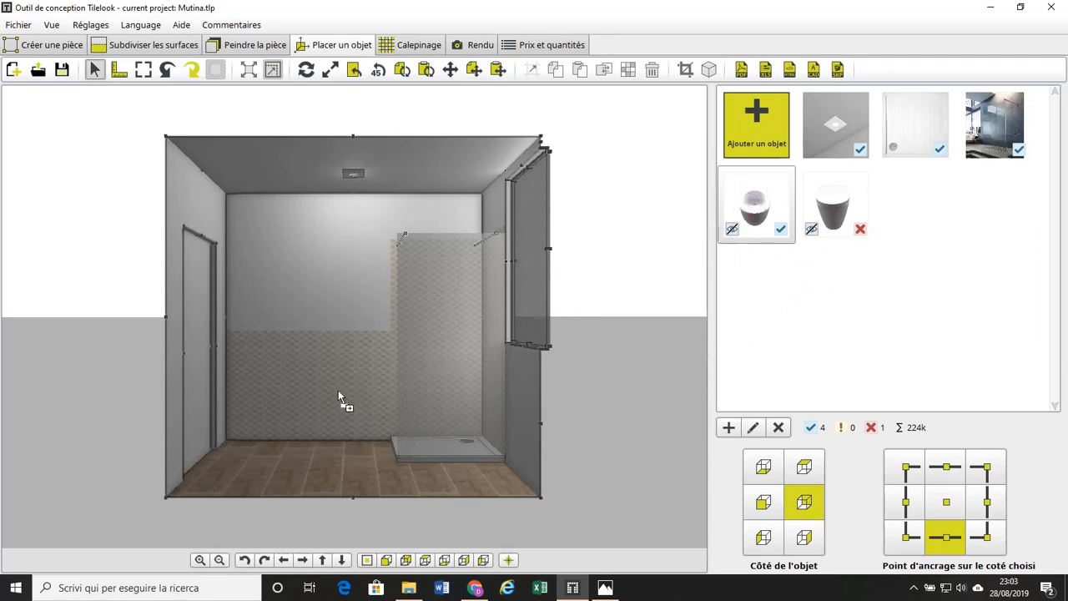
left_click_drag(338, 390, 338, 390)
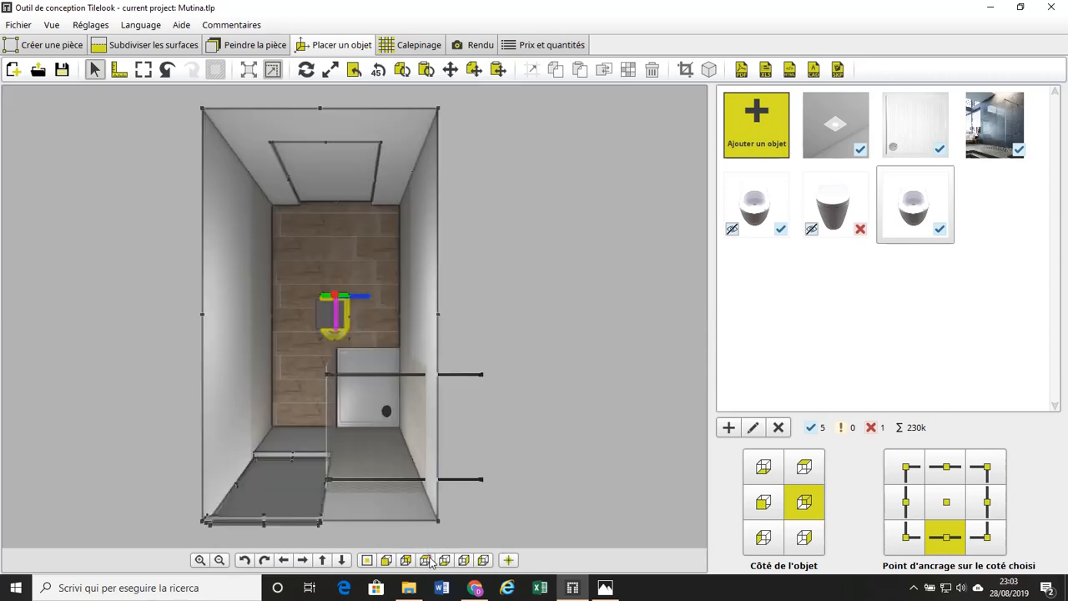
Step: Move the bidet across the floor toward the tiled wall, working in the top view
left_click(426, 559)
left_click_drag(354, 295, 379, 276)
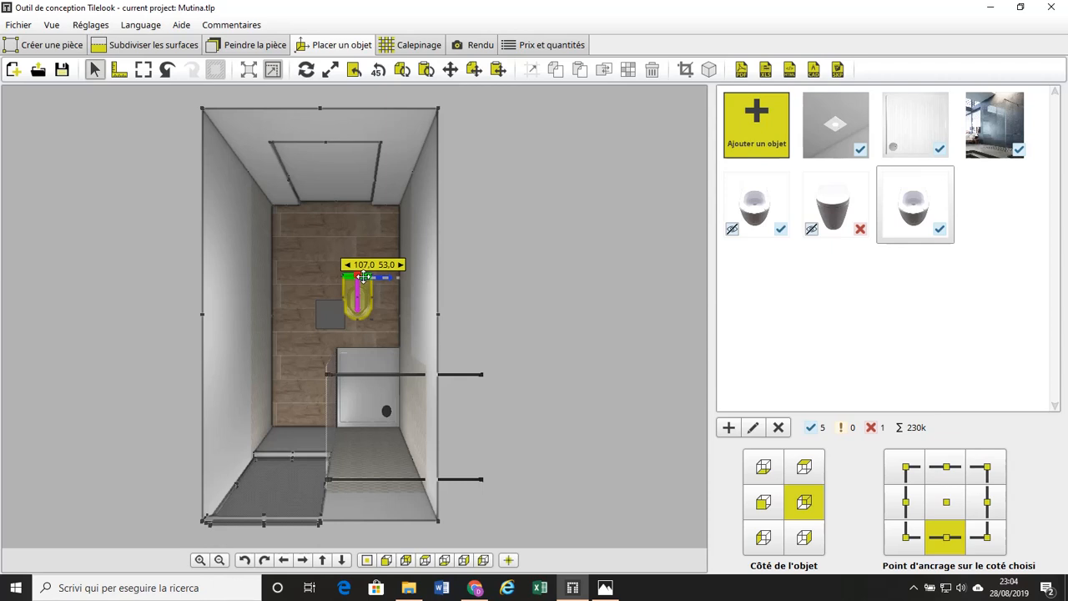
mouse_move(363, 276)
left_mouse_down()
mouse_move(327, 277)
mouse_move(368, 276)
left_mouse_up()
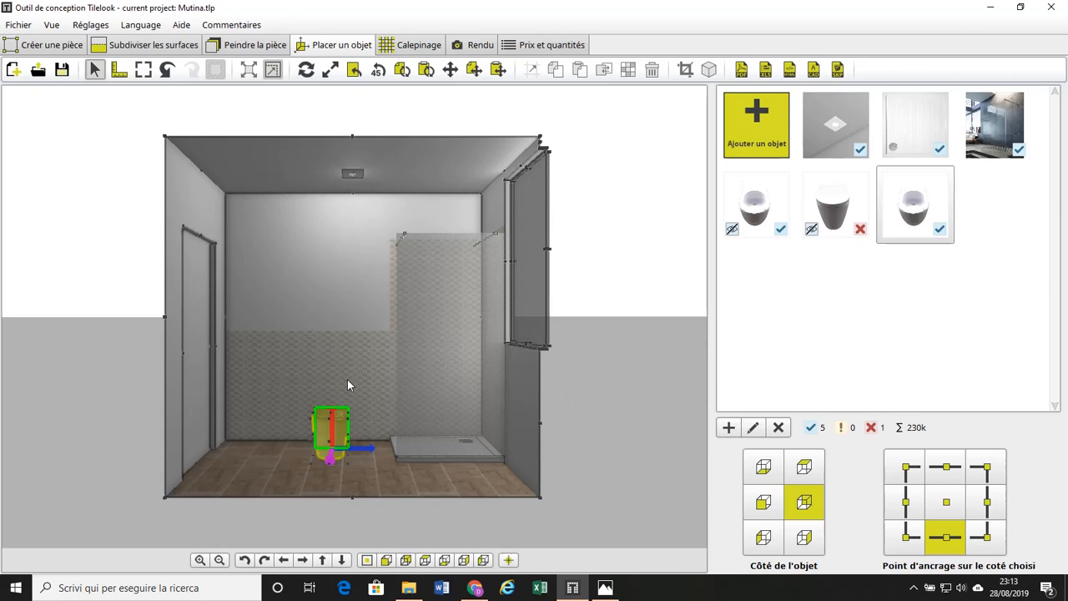
Step: Pan the room view sideways in both directions, and up and down, to examine the room with the bidet
left_click(284, 561)
left_click(285, 561)
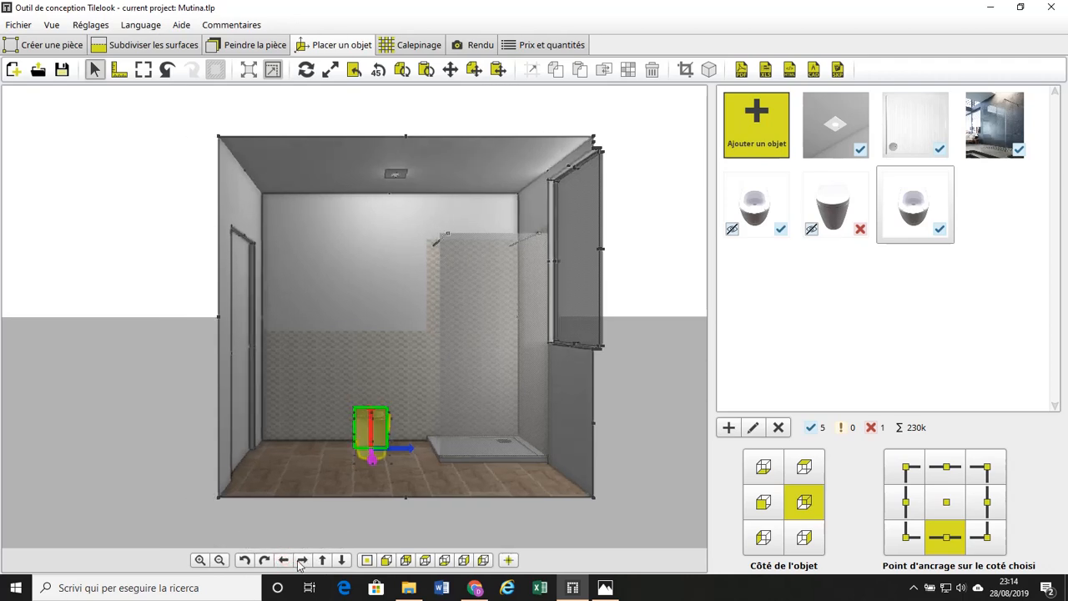
left_click(302, 561)
left_click(303, 561)
left_click(303, 560)
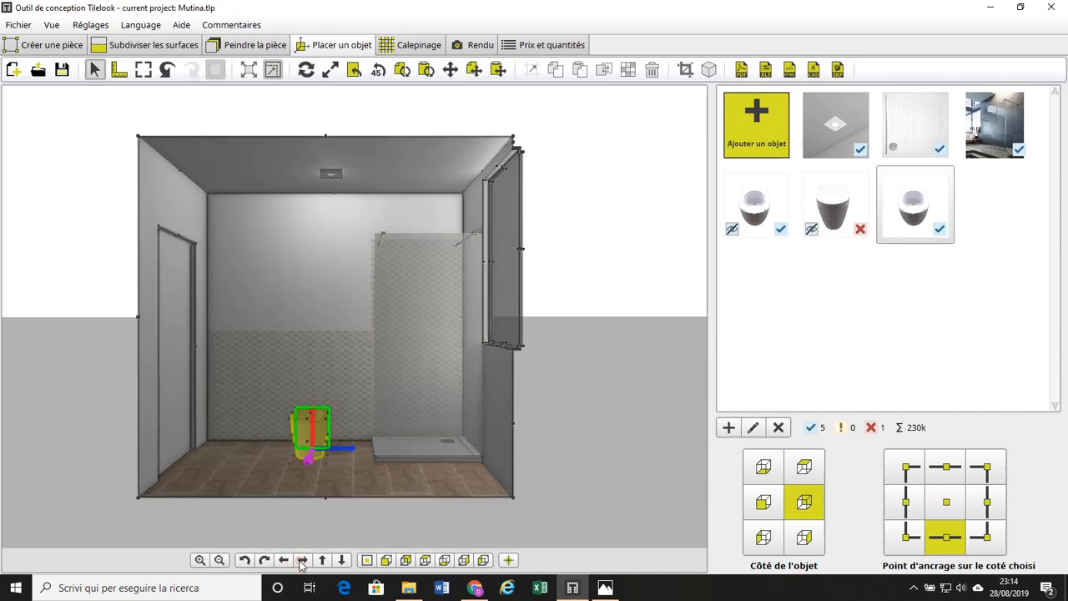
left_click(322, 561)
left_click(322, 561)
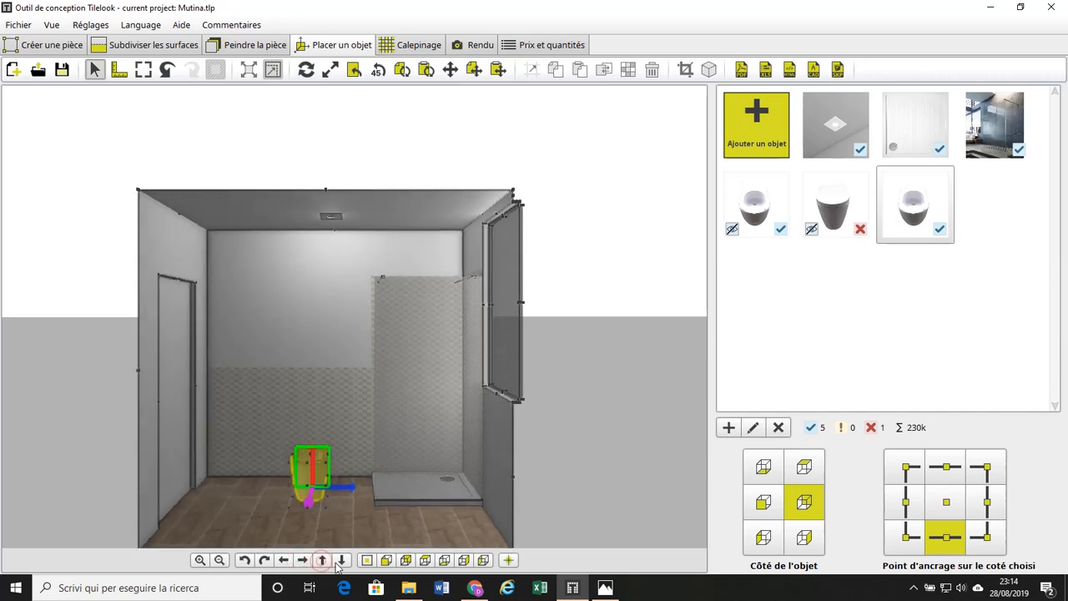
left_click(343, 561)
left_click(343, 561)
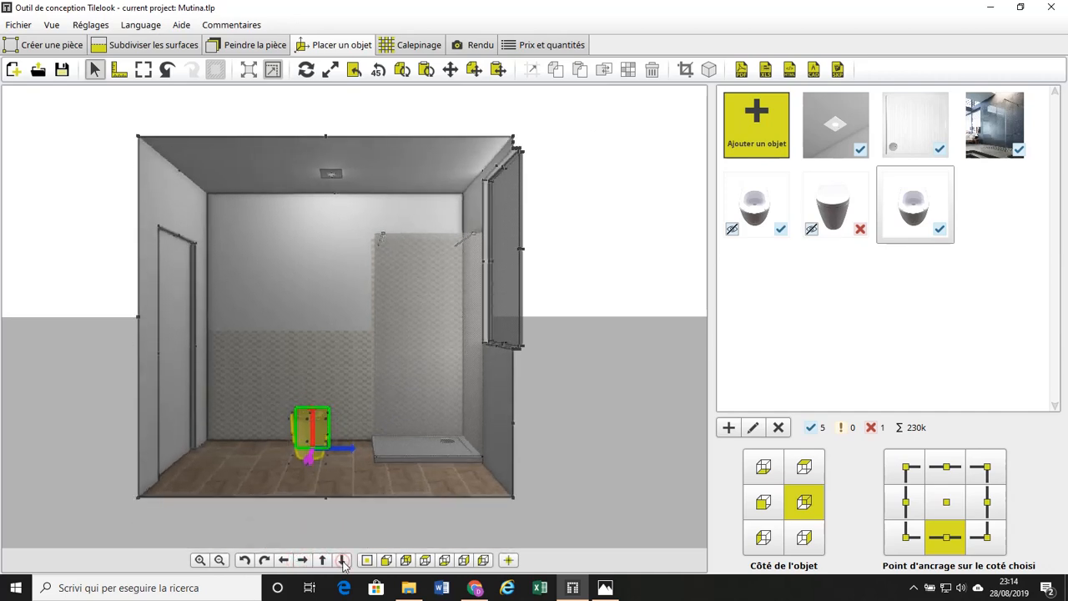
Step: Rotate the room view to the right and back to the left to inspect the bidet's surroundings
left_click(264, 561)
left_click(264, 560)
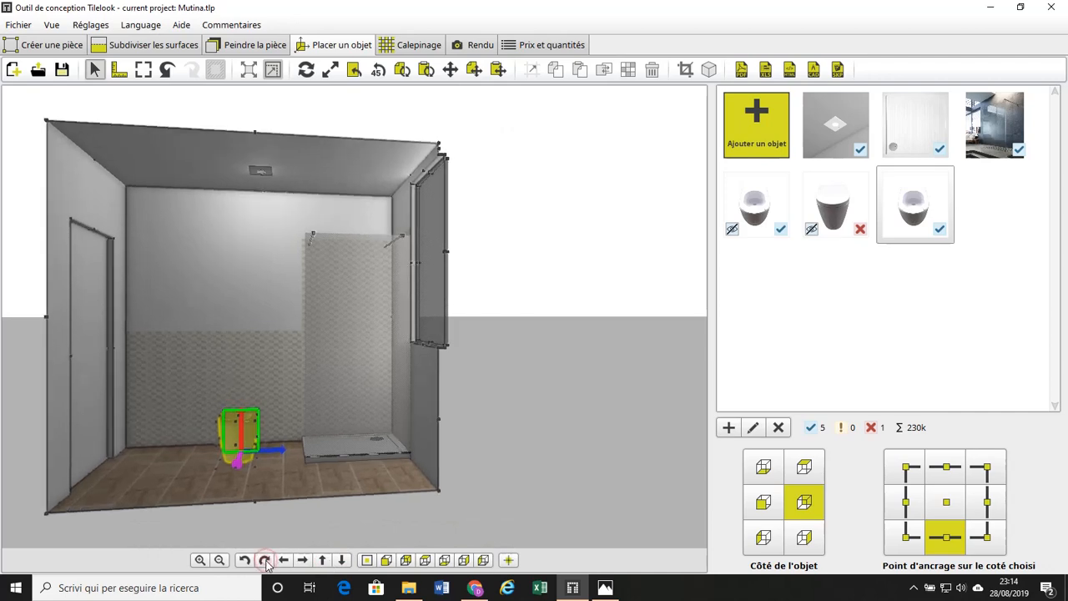
left_click(265, 561)
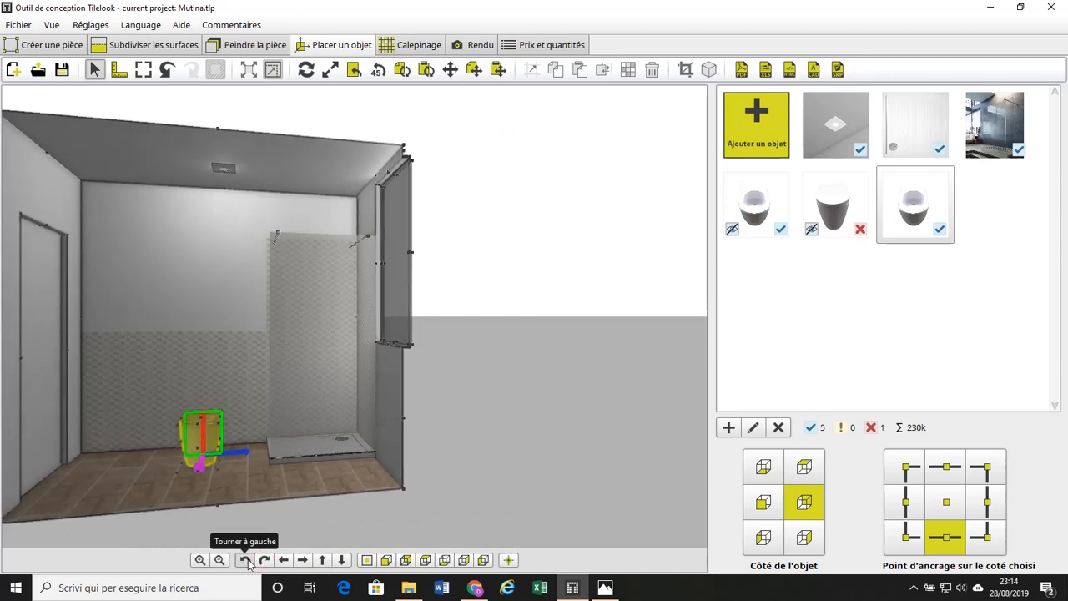
left_click(245, 561)
left_click(245, 561)
left_click(245, 561)
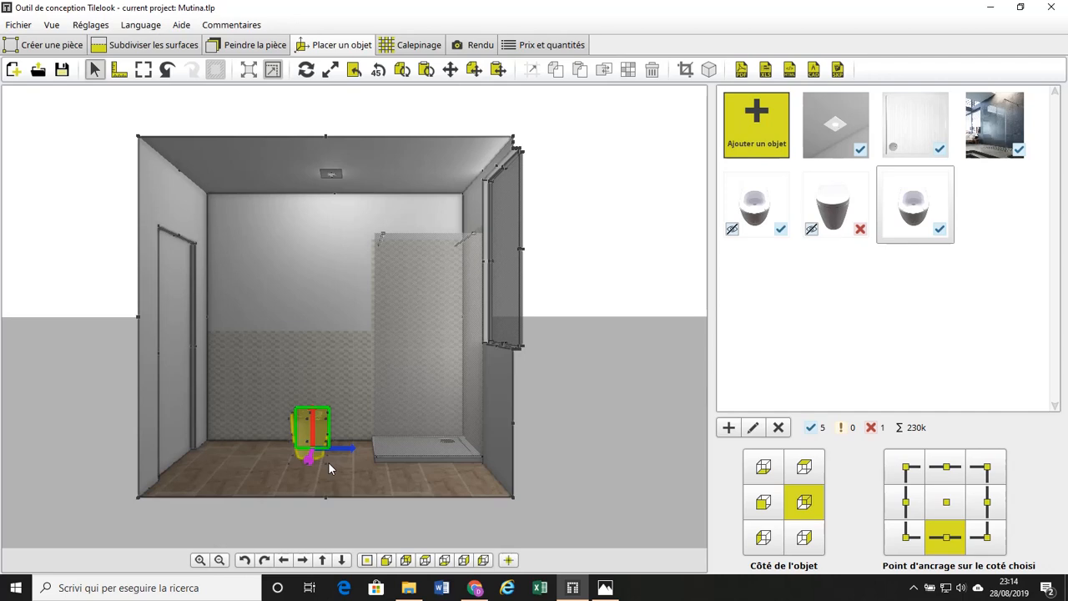
Step: Zoom in and out on the bidet and orbit the room to inspect the wall and shower area
scroll(329, 464, "up", 5)
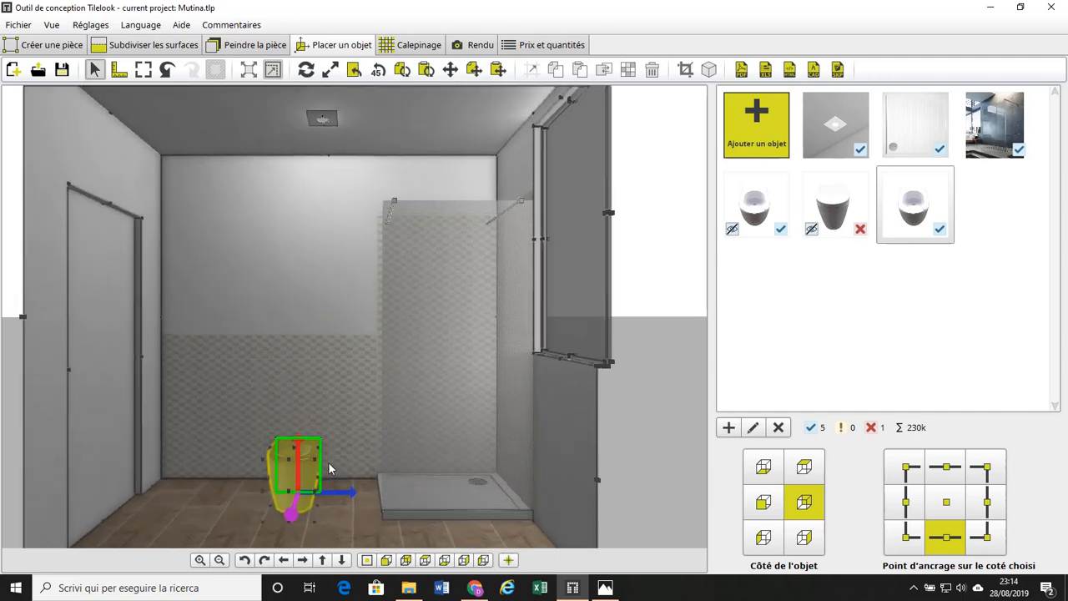
scroll(329, 464, "down", 3)
scroll(329, 465, "down", 1)
scroll(329, 465, "up", 3)
scroll(329, 465, "down", 3)
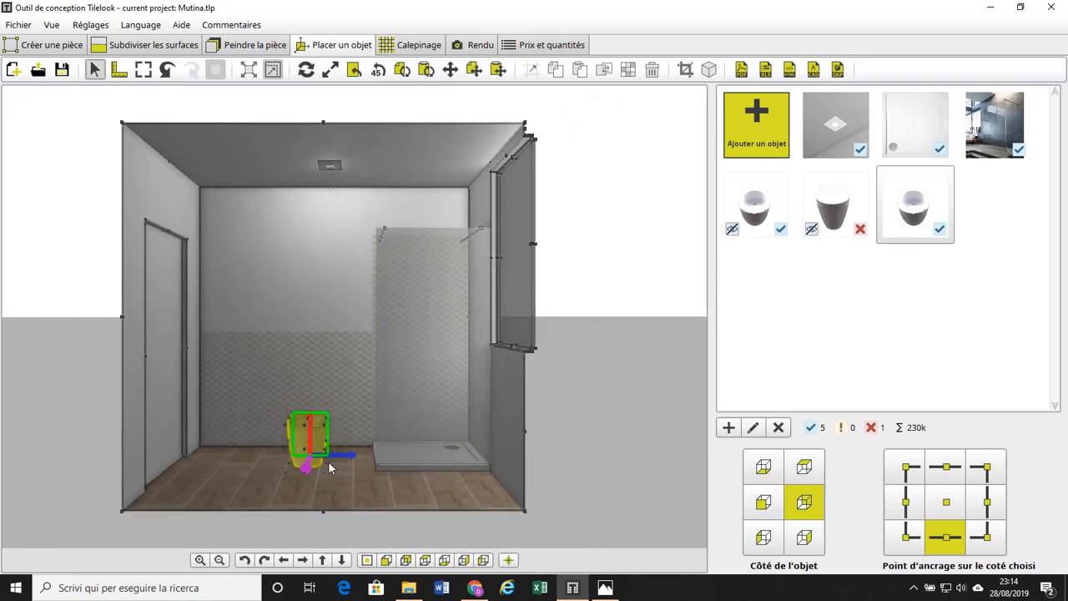
left_click_drag(328, 461, 392, 469)
scroll(383, 476, "up", 5)
scroll(376, 499, "up", 3)
scroll(392, 475, "down", 5)
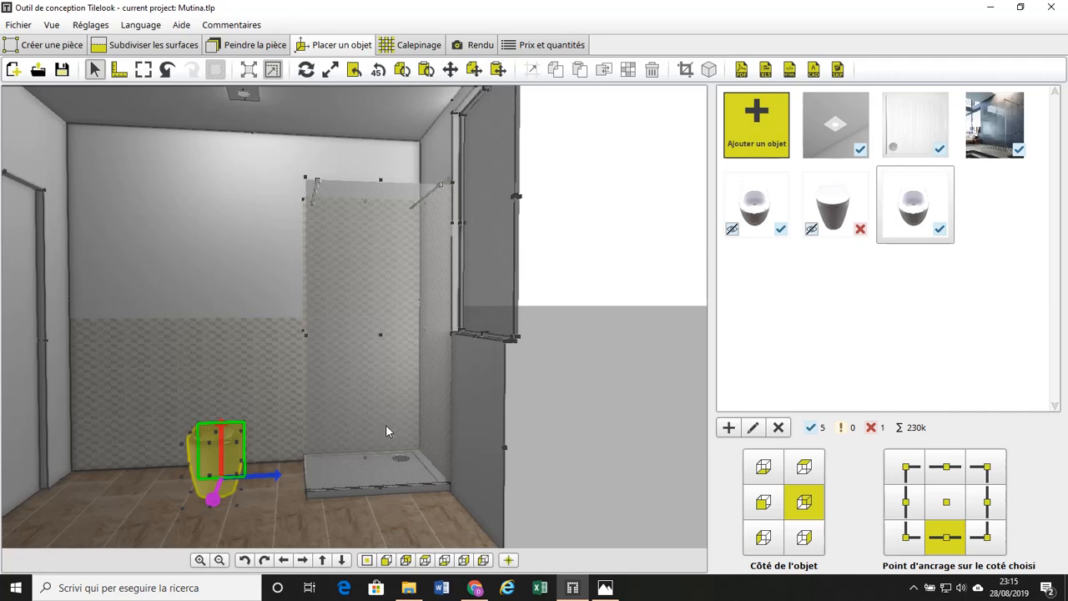
Step: Examine the room in the front, back, top, bottom and both side views, finishing on the side facing the shower wall
left_click(387, 561)
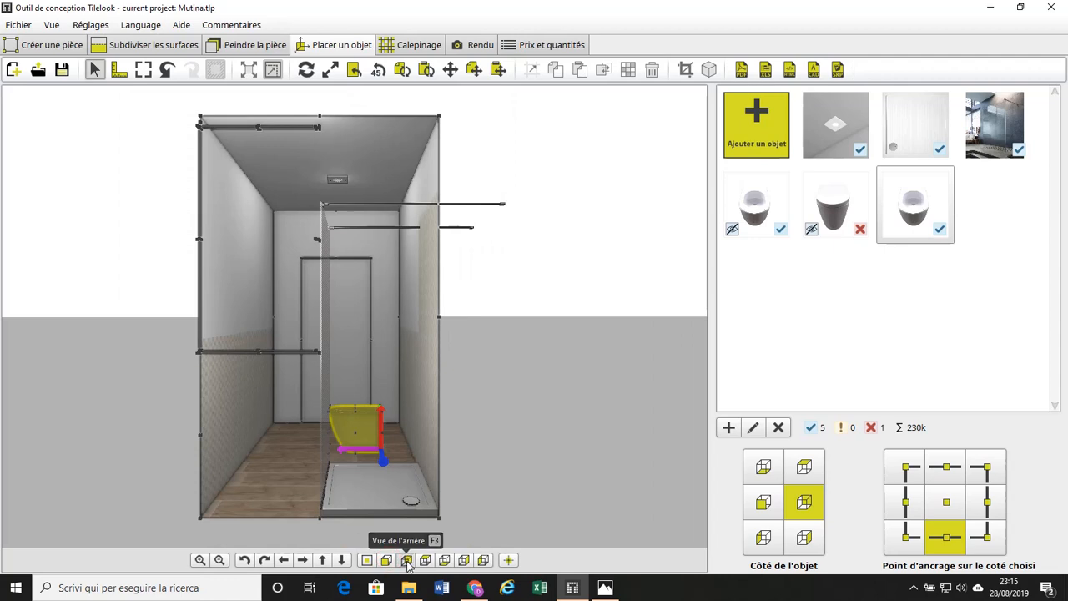
left_click(407, 562)
left_click(425, 561)
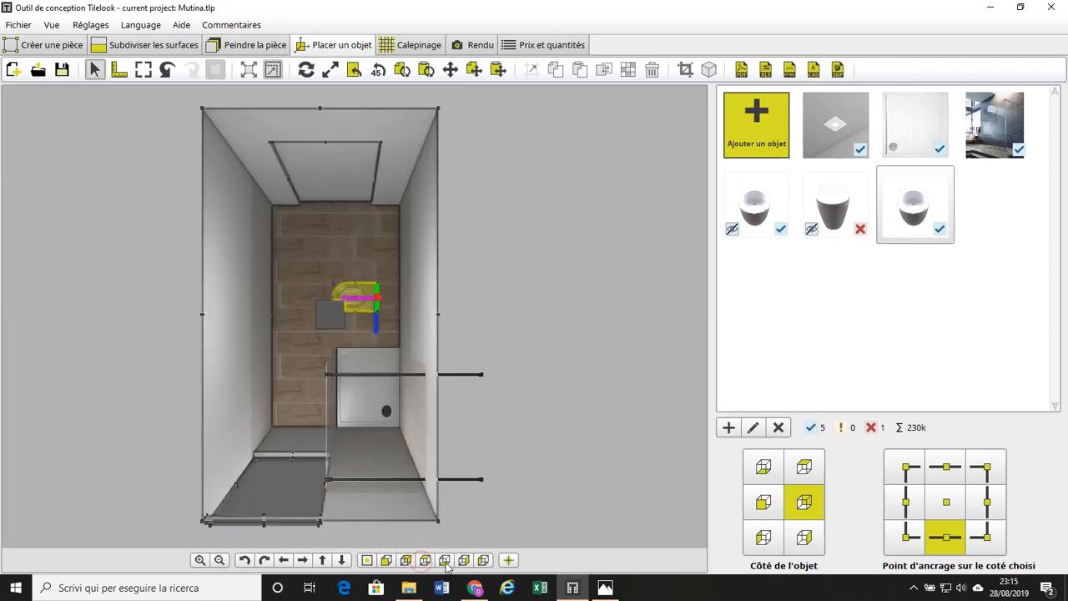
left_click(445, 561)
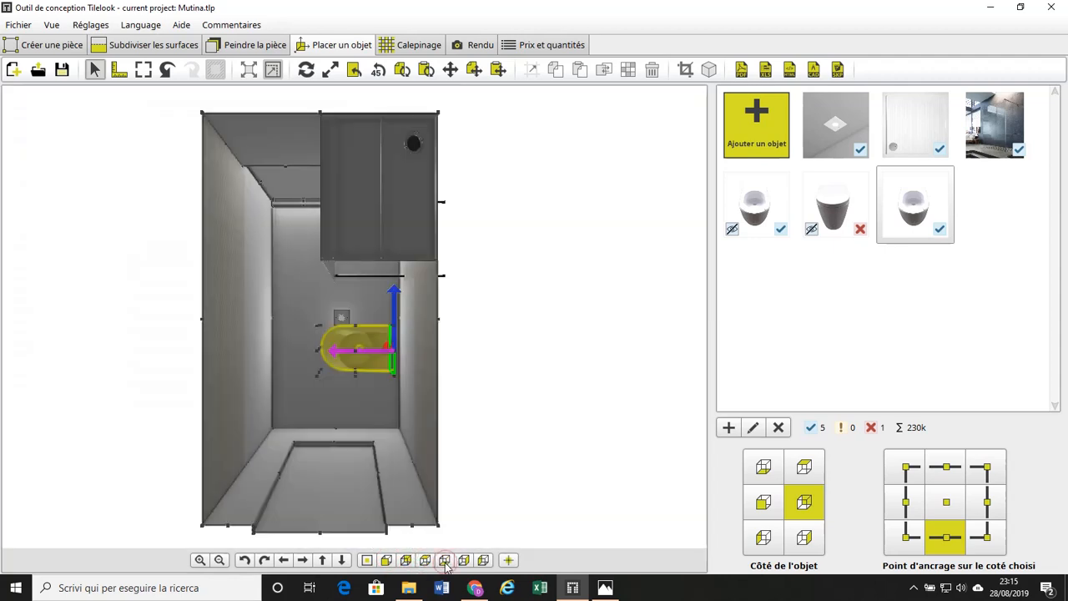
left_click(464, 562)
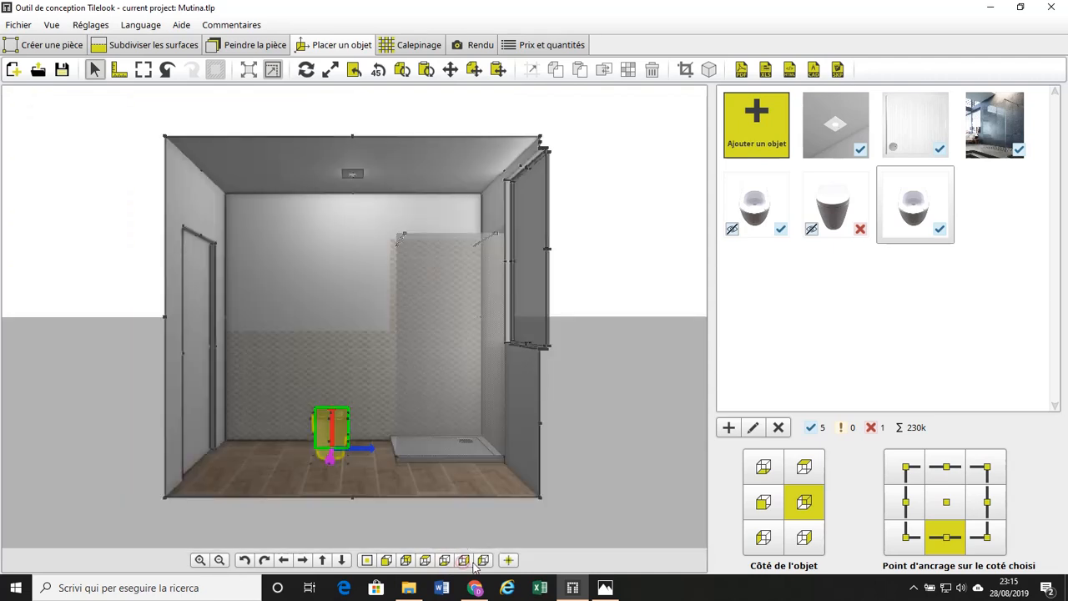
left_click(484, 561)
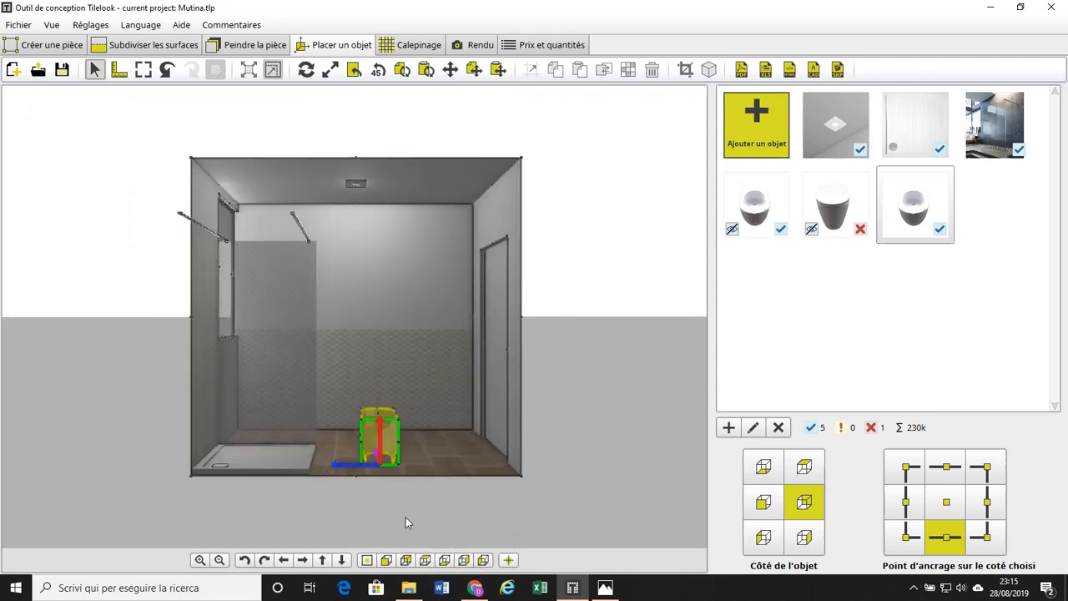
left_click(465, 561)
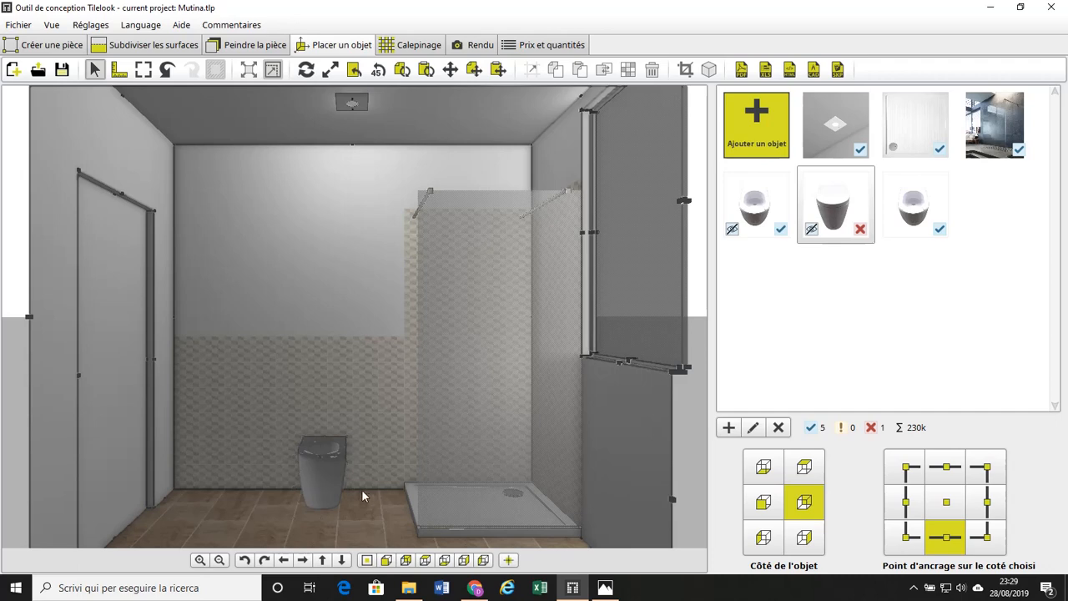
Step: Select the bidet and try its bottom, left, right and top reference sides, finishing with the back side as reference
left_click(322, 464)
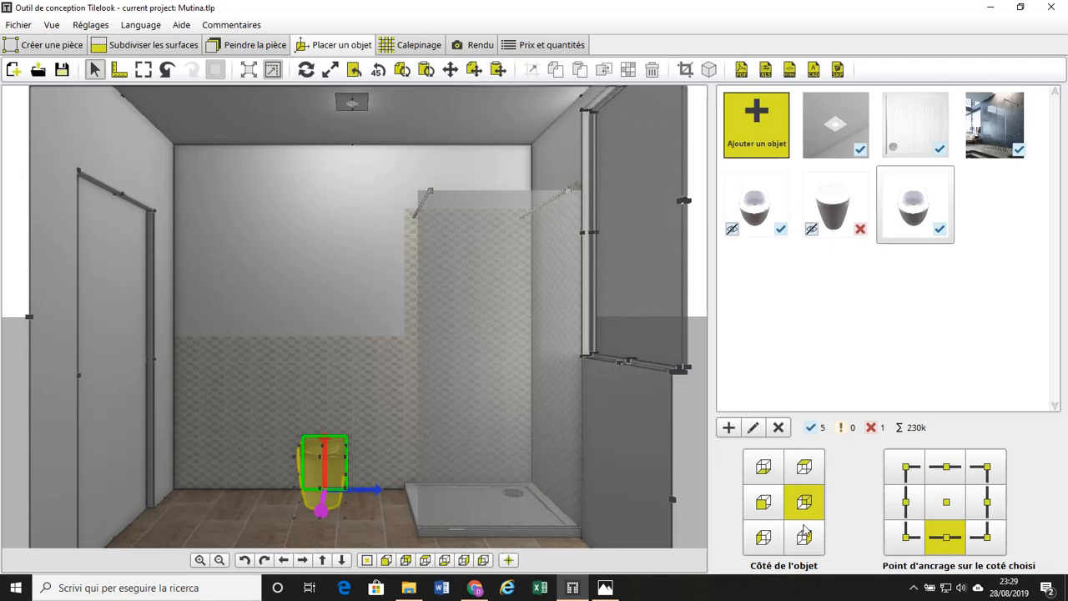
left_click(762, 472)
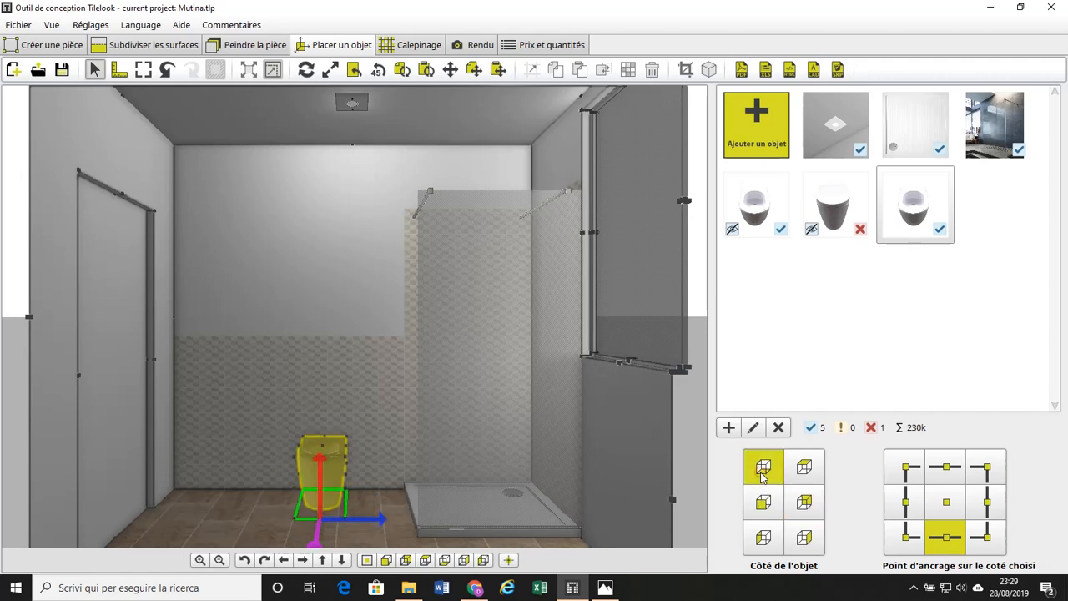
left_click(767, 537)
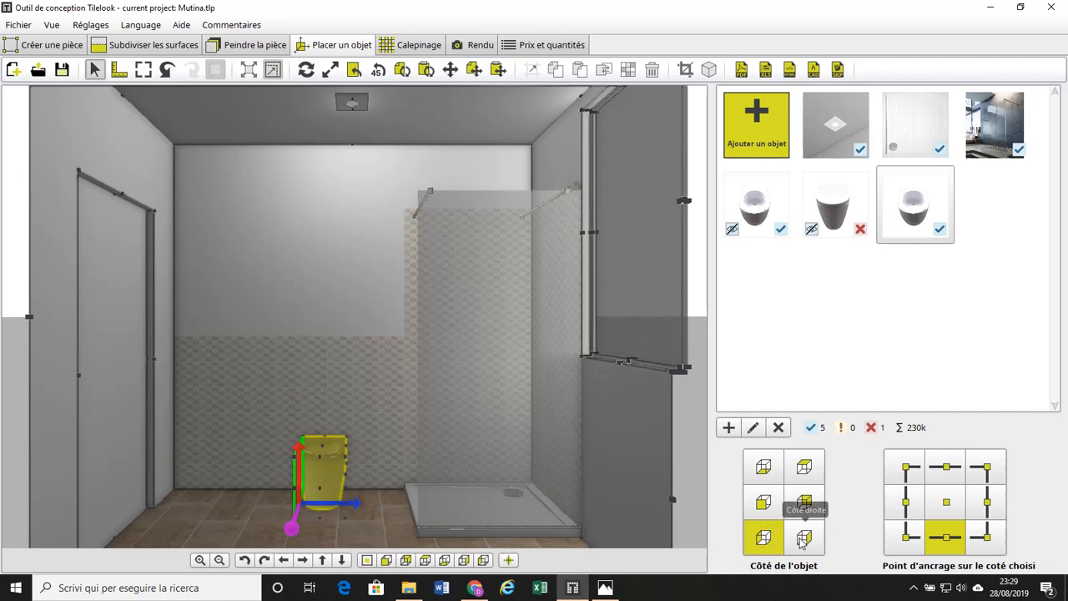
left_click(806, 509)
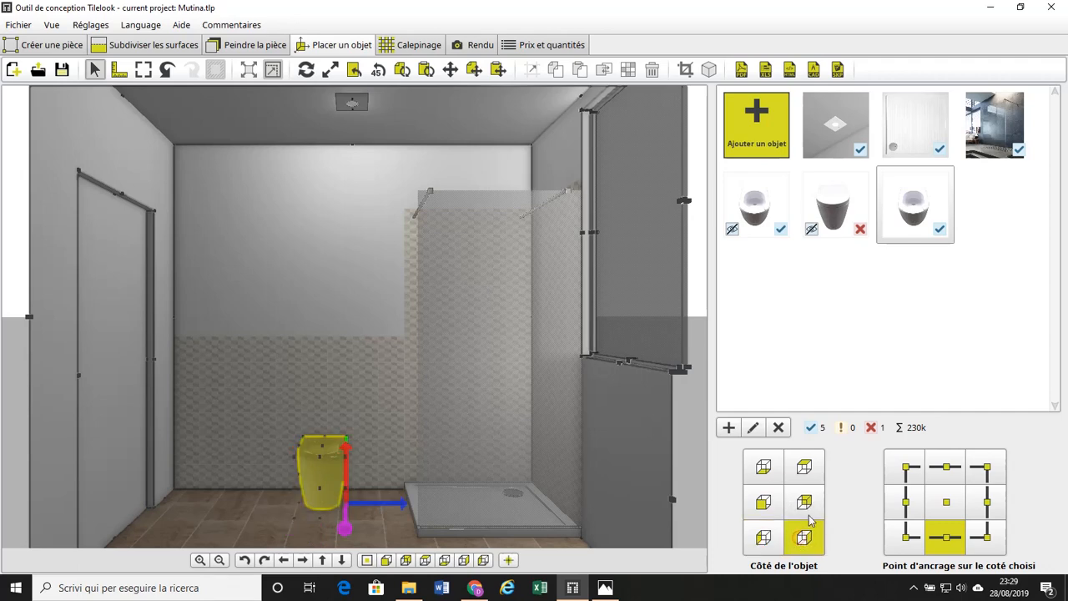
left_click(806, 471)
left_click(763, 470)
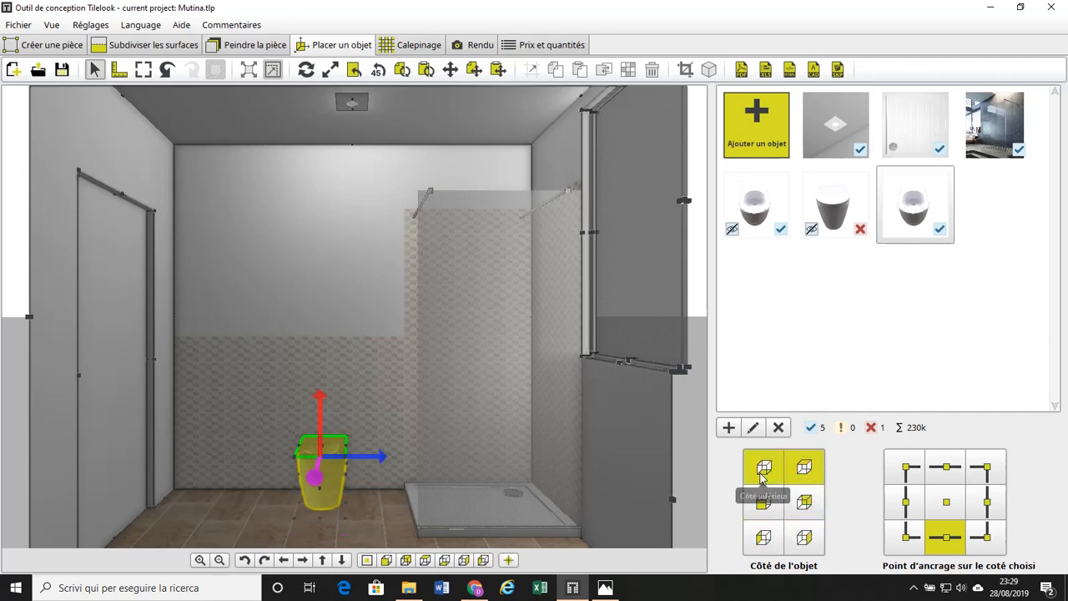
left_click(801, 509)
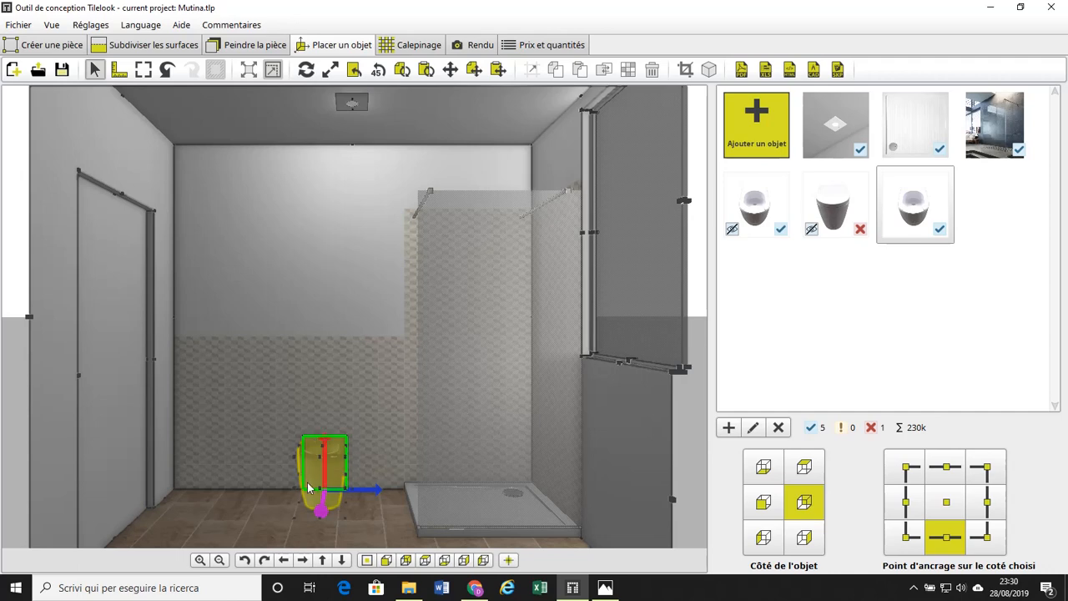
Step: Try the bottom-left and top-left anchor points on the bidet's back side, finishing with the top-right anchor point
mouse_move(326, 491)
left_click(906, 538)
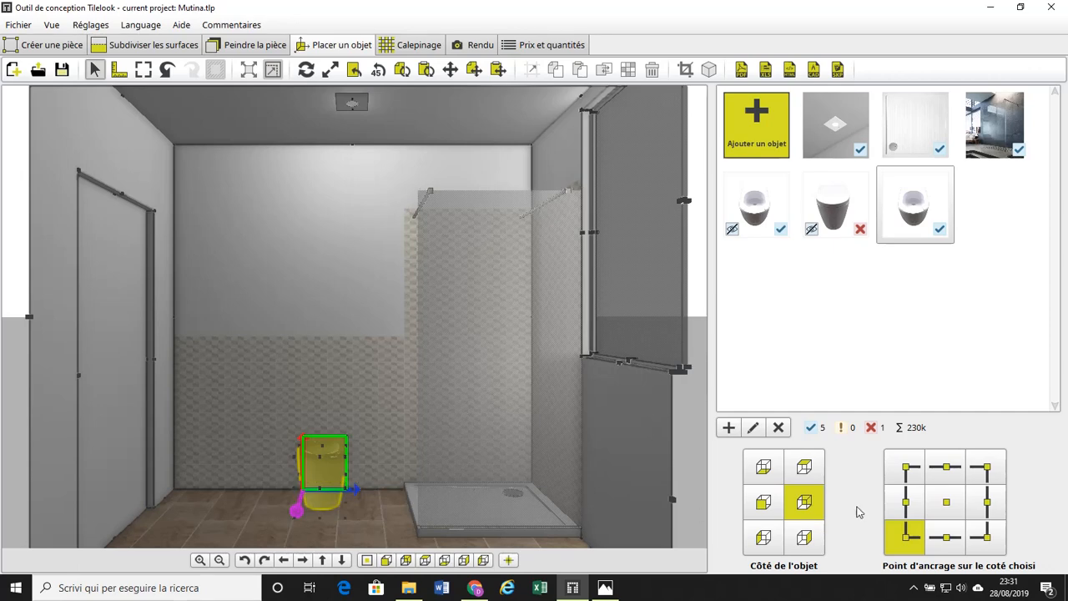
left_click(904, 473)
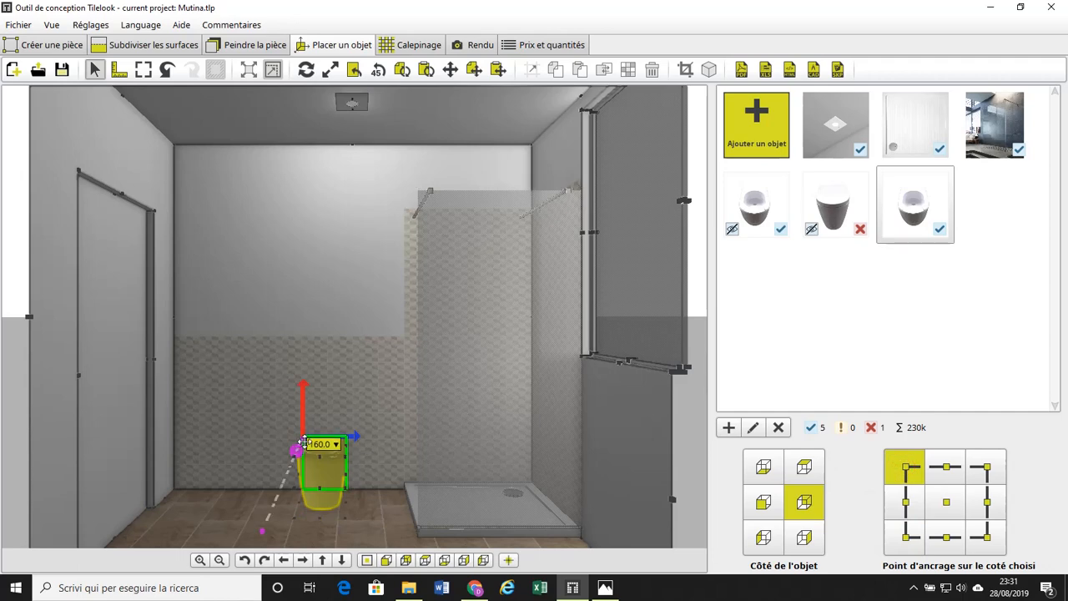
left_click(995, 470)
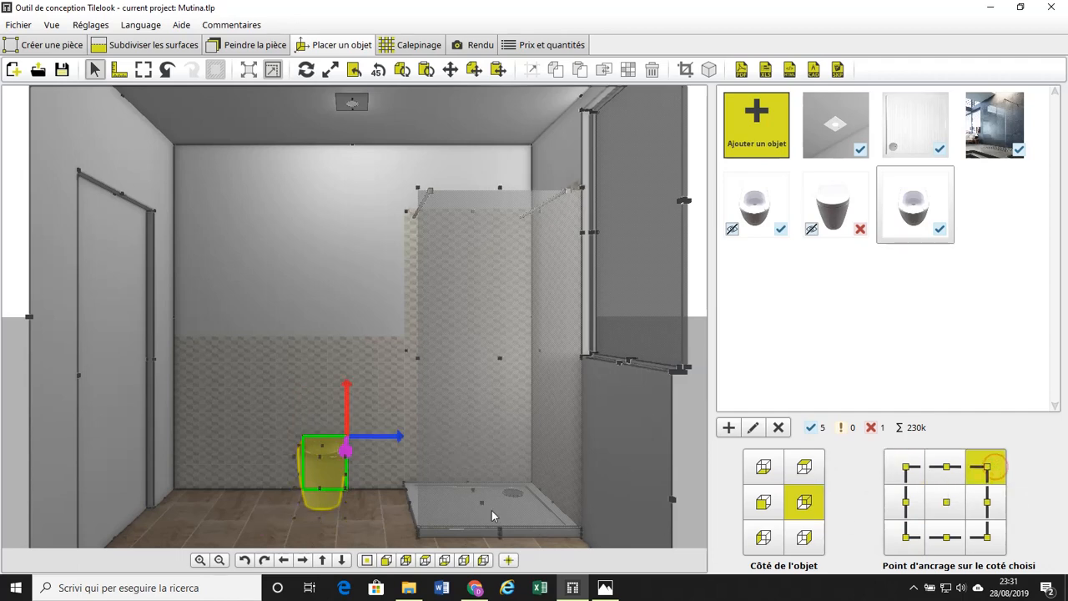
Step: Try the bottom-right anchor point on the bidet's back side and inspect its position against the wall and floor
left_click(984, 541)
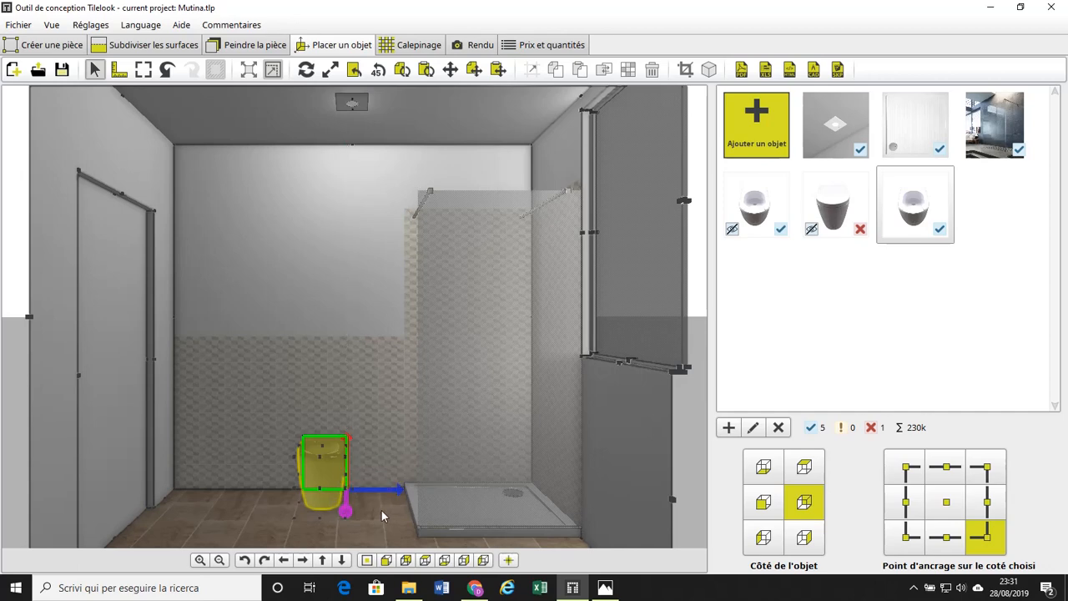
scroll(354, 509, "up", 2)
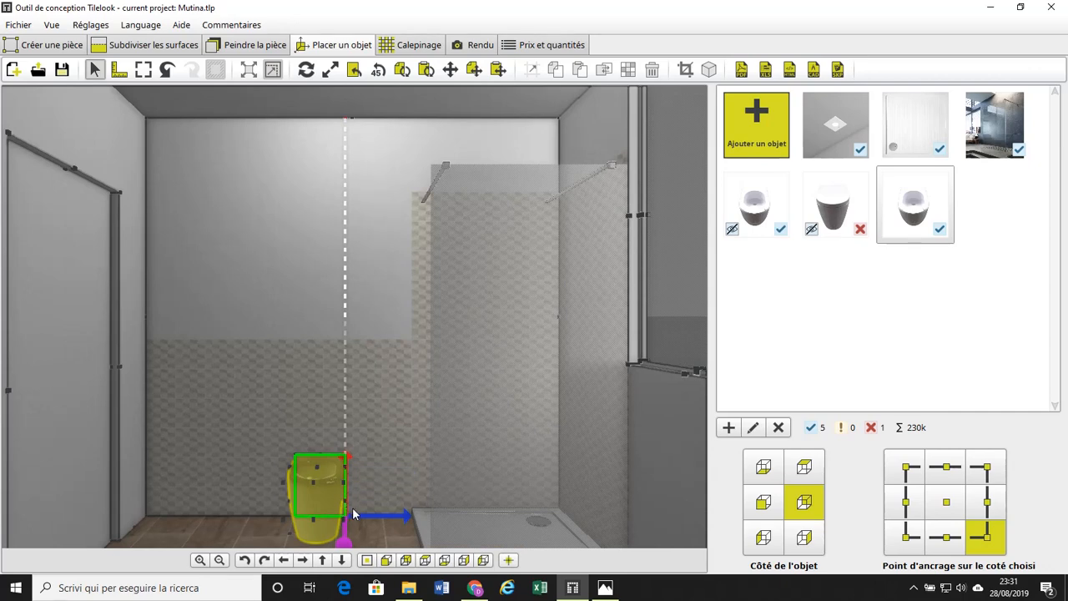
mouse_move(354, 508)
right_mouse_down()
mouse_move(352, 484)
mouse_move(356, 528)
right_mouse_up()
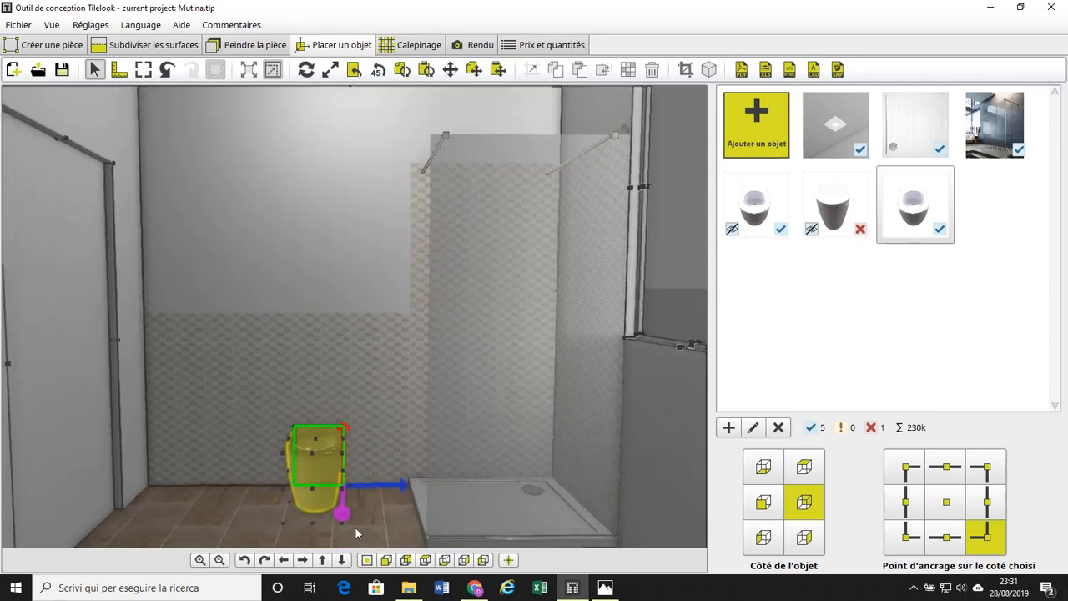
scroll(354, 529, "up", 1)
scroll(350, 524, "down", 1)
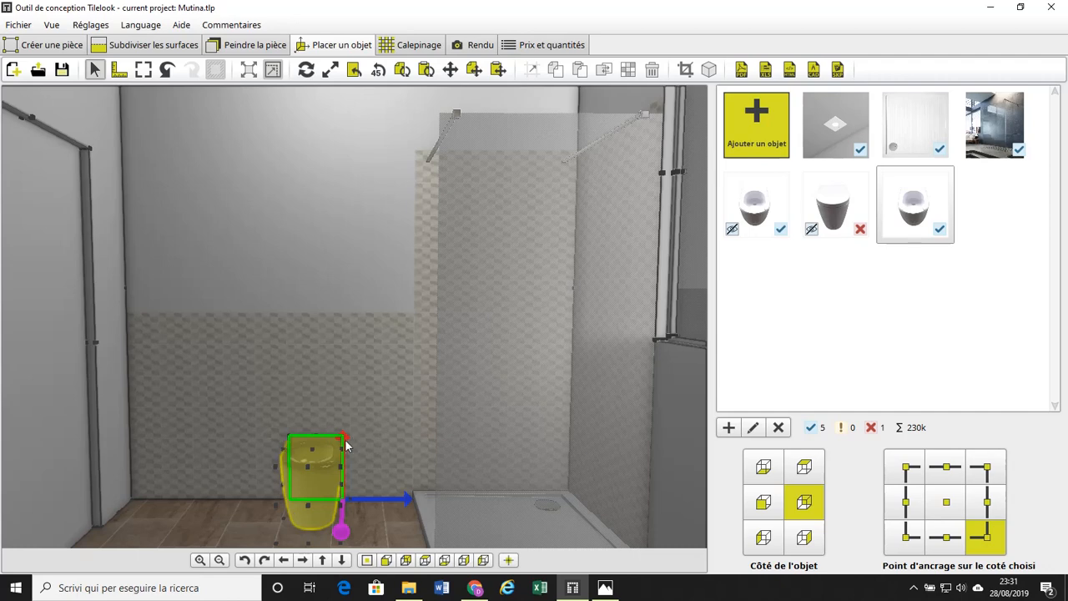
mouse_move(345, 501)
scroll(316, 498, "down", 2)
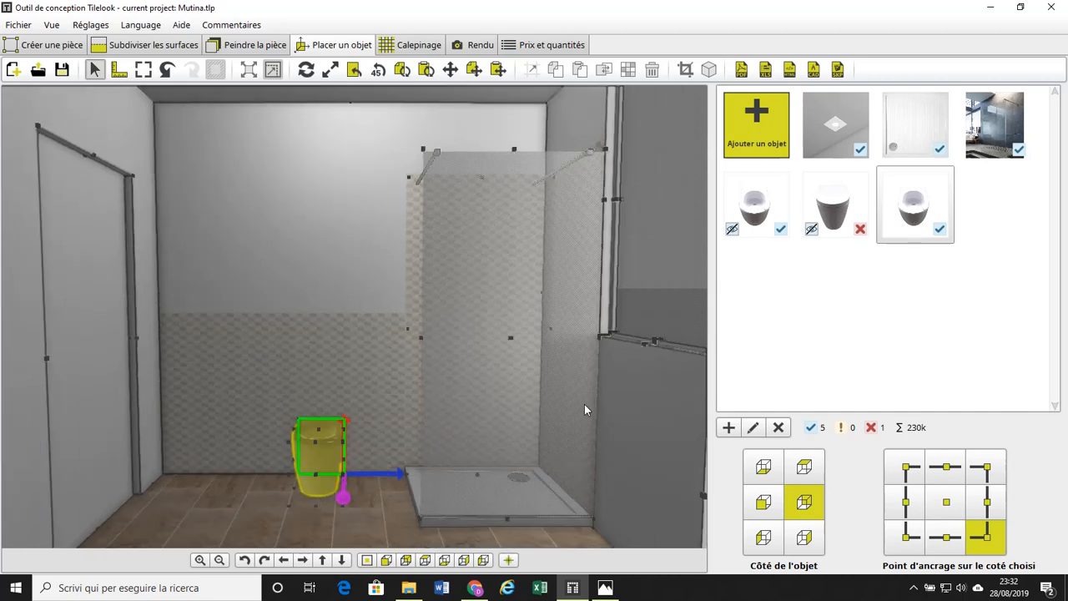
Step: Place a copy of the toilet next to the bidet and rotate it 270° in 45° increments so its back faces the wall
left_click(831, 219)
left_click(256, 466)
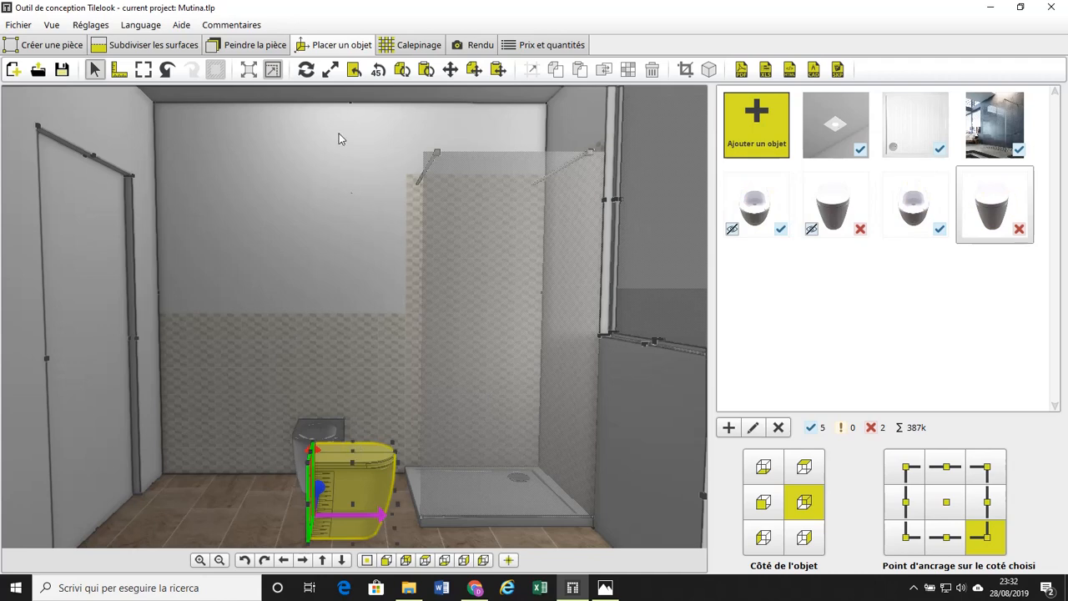
left_click(377, 71)
left_click(377, 72)
left_click(379, 72)
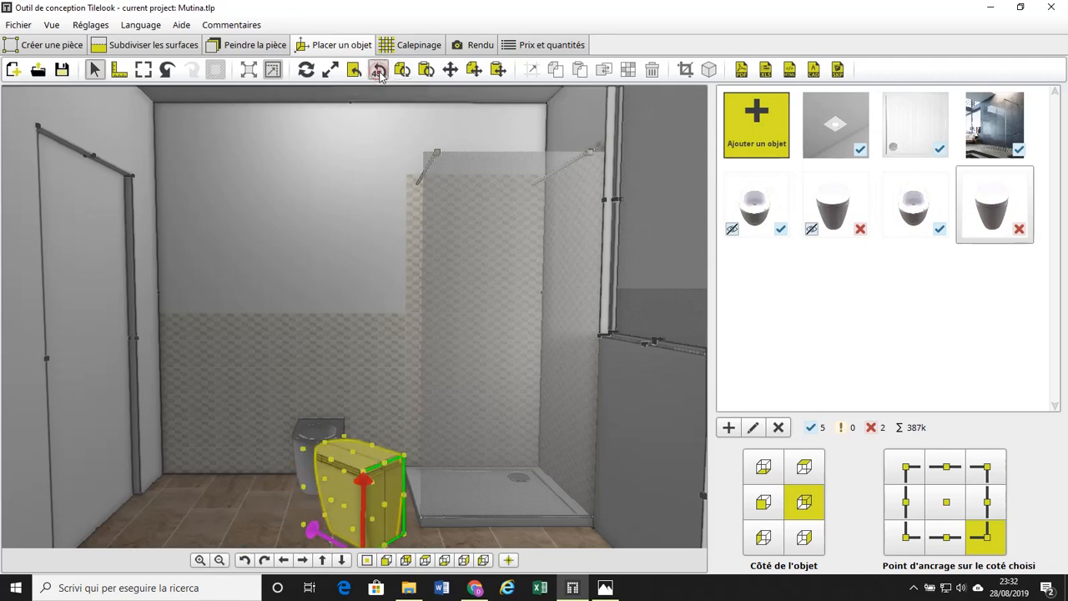
left_click(379, 71)
left_click(378, 72)
left_click(378, 71)
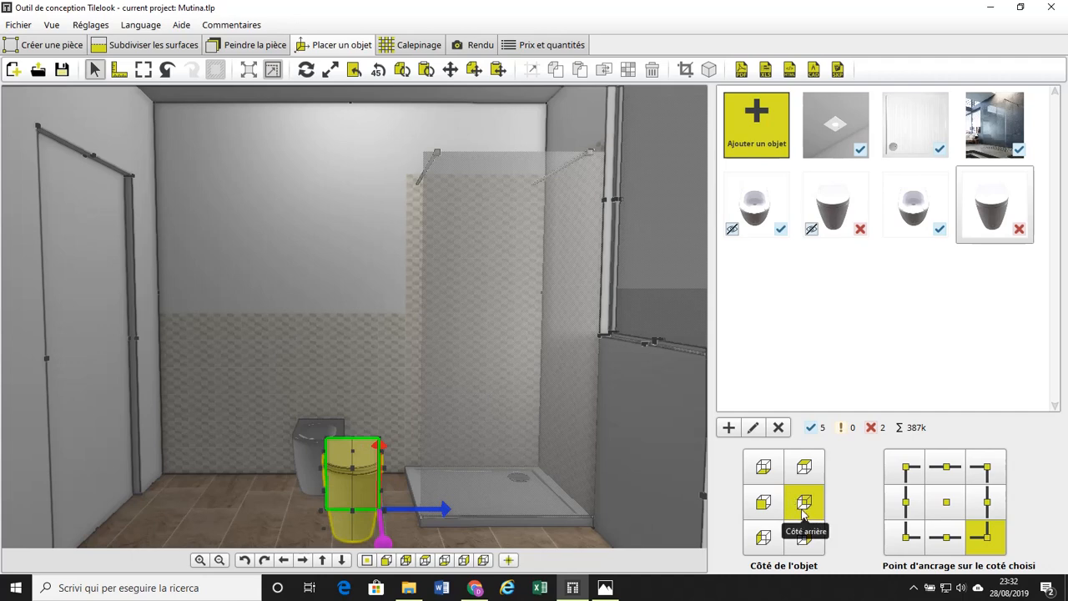
Step: Snap the toilet's top-right back corner to the bidet's top-left back corner and move it -30 cm along the blue axis
mouse_move(388, 511)
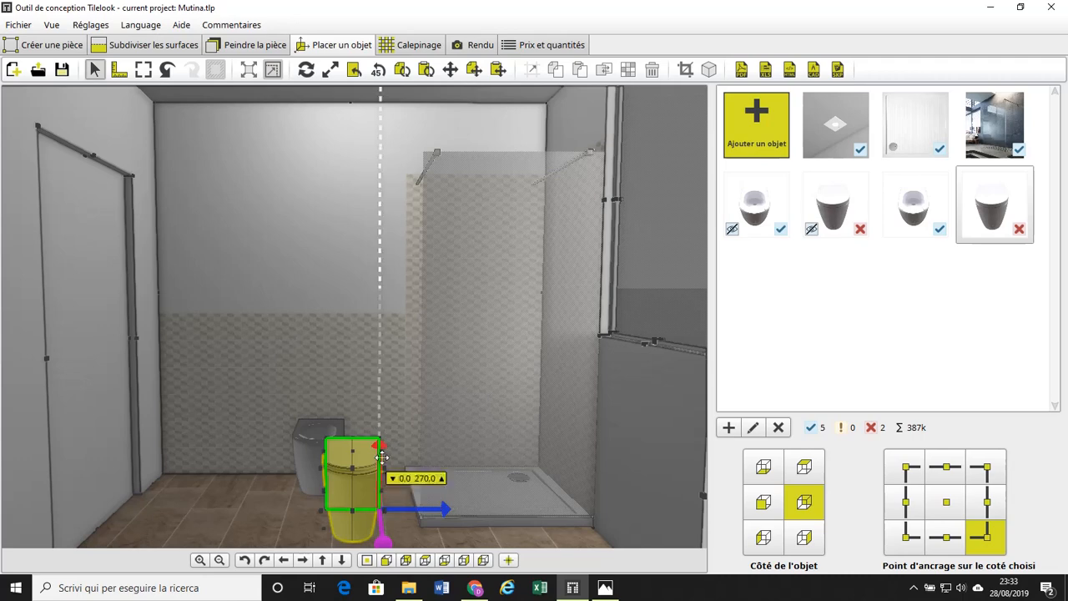
mouse_move(378, 453)
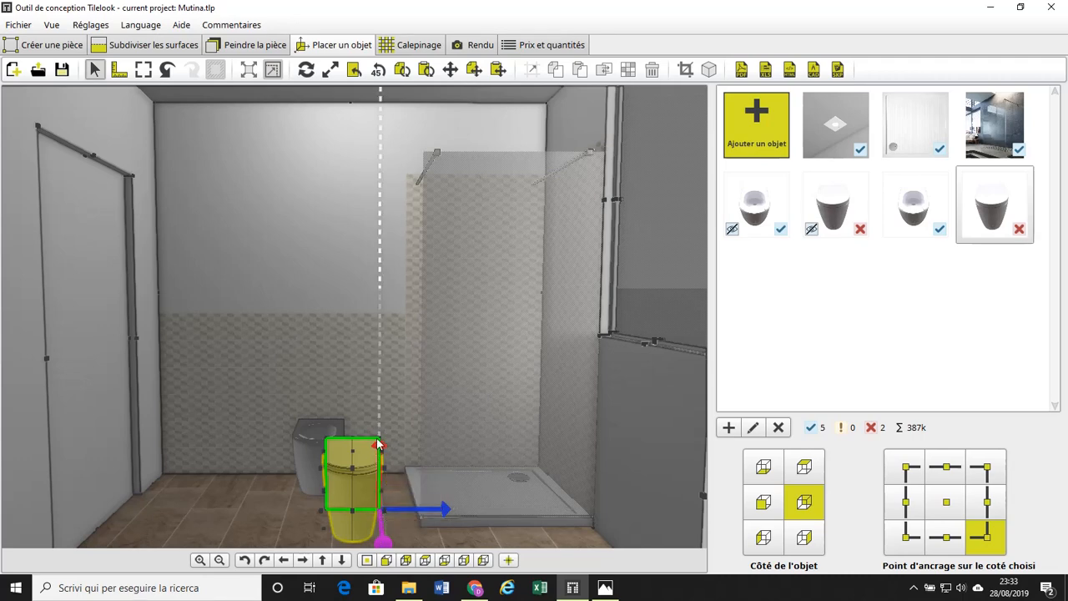
left_click(989, 474)
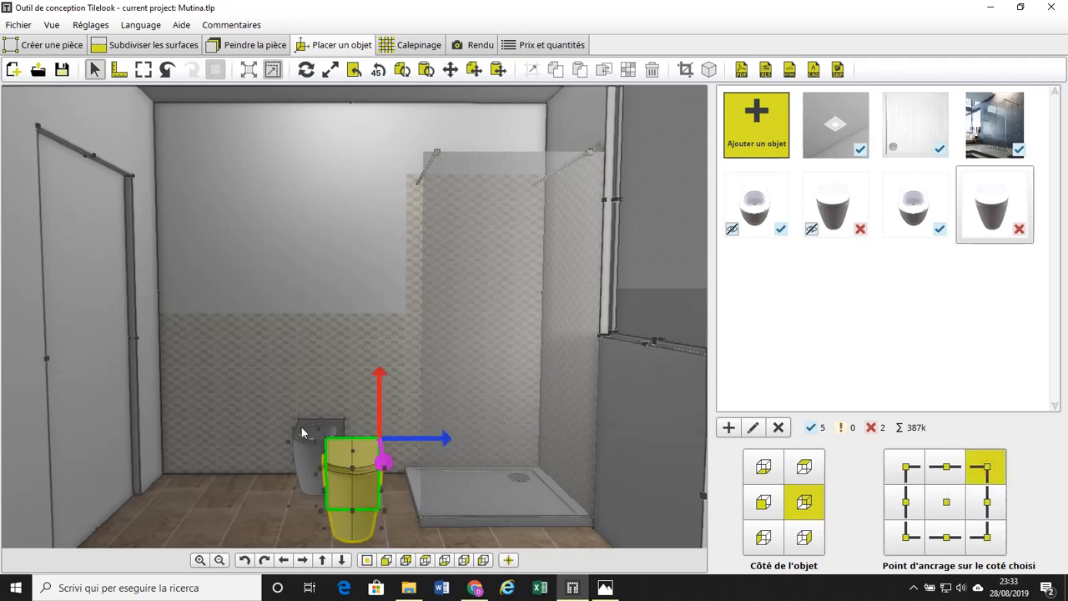
scroll(306, 468, "up", 2)
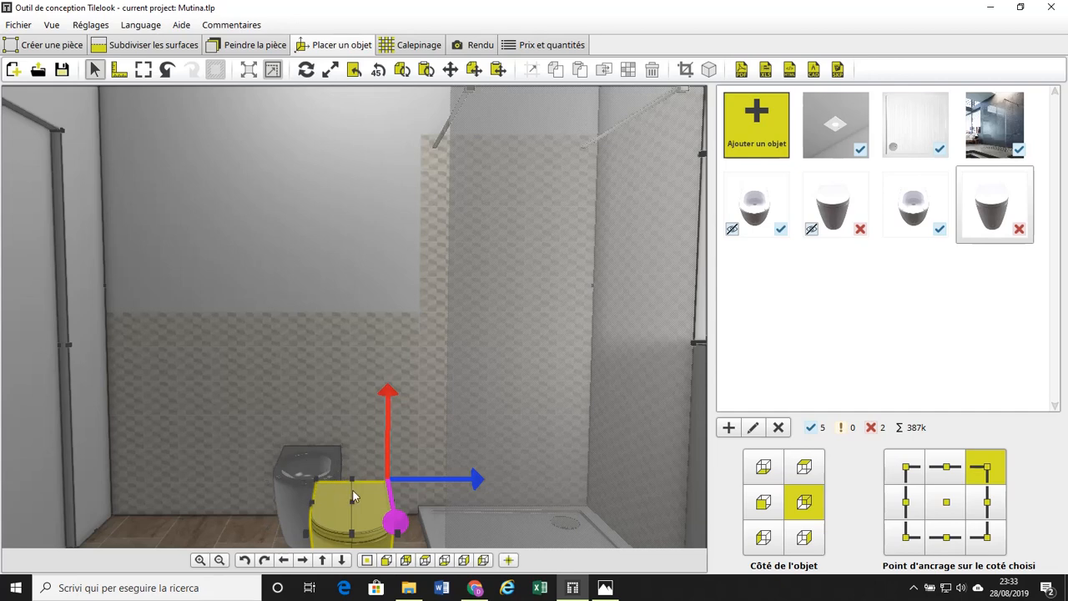
left_click(283, 452)
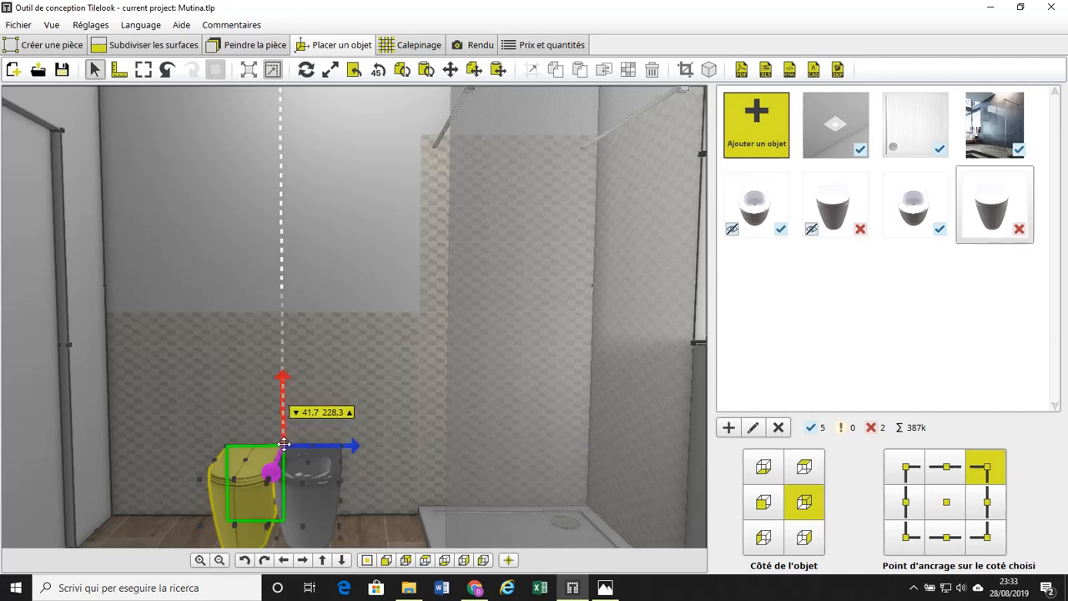
scroll(285, 446, "down", 2)
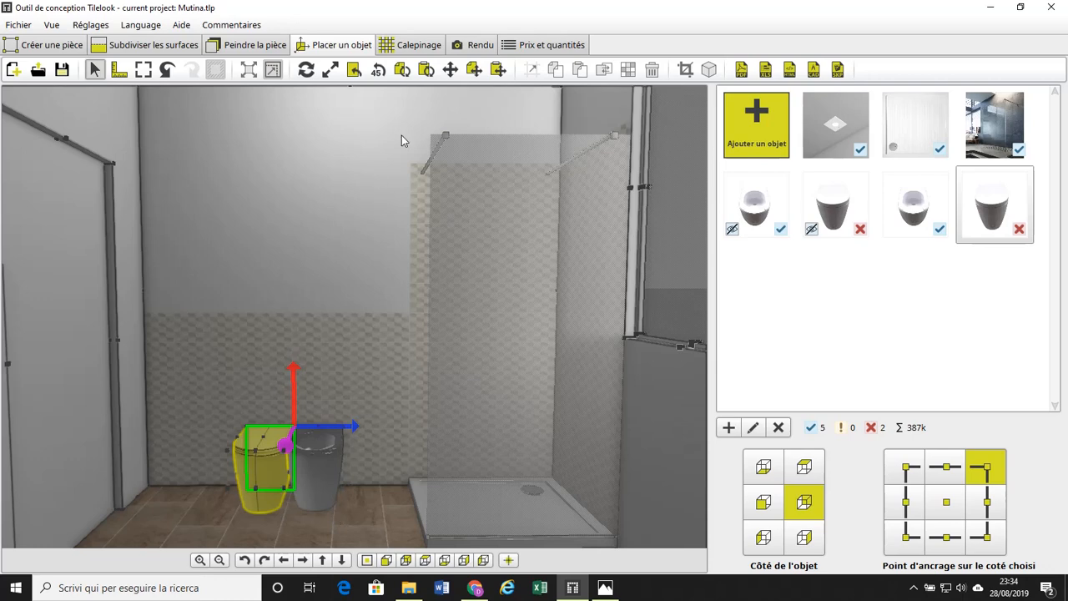
left_click(449, 71)
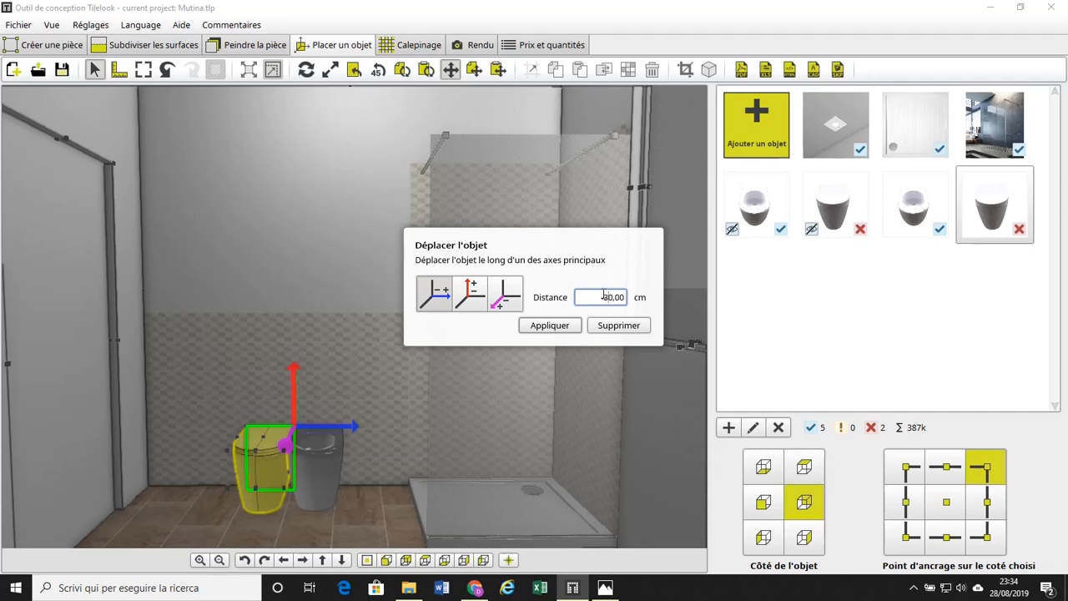
left_click(572, 332)
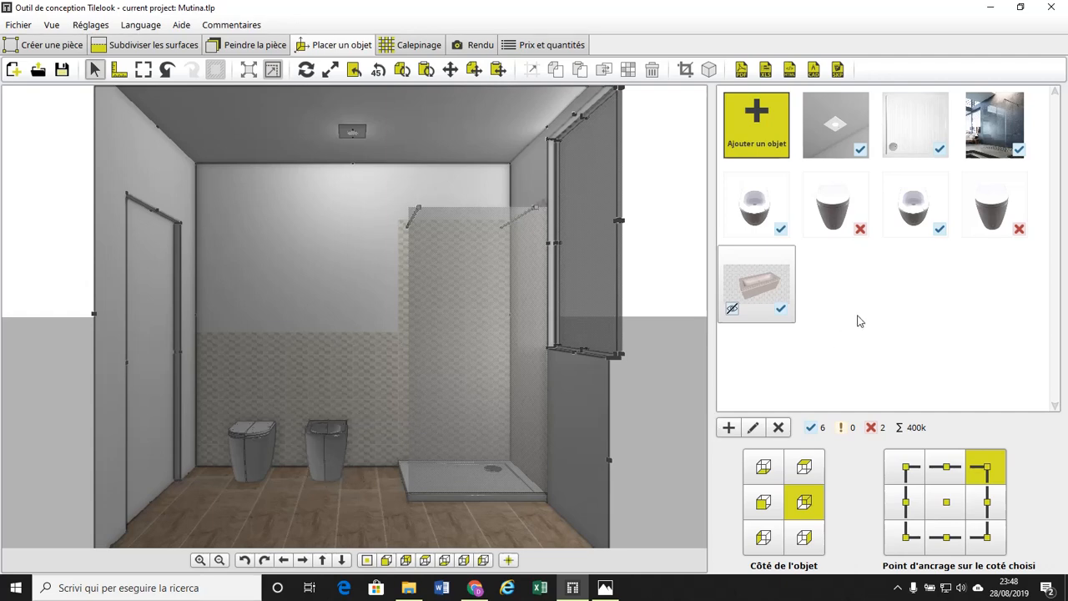
Step: Place an extra copy of the toilet in front of the bidet, reselect it and delete it from the project
left_click(835, 205)
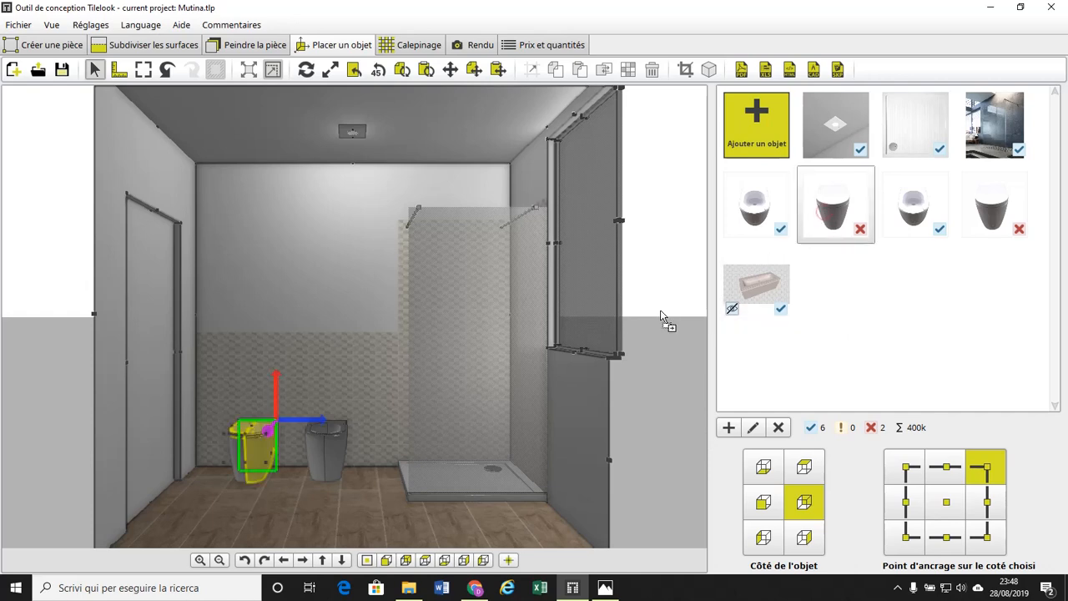
left_click(377, 449)
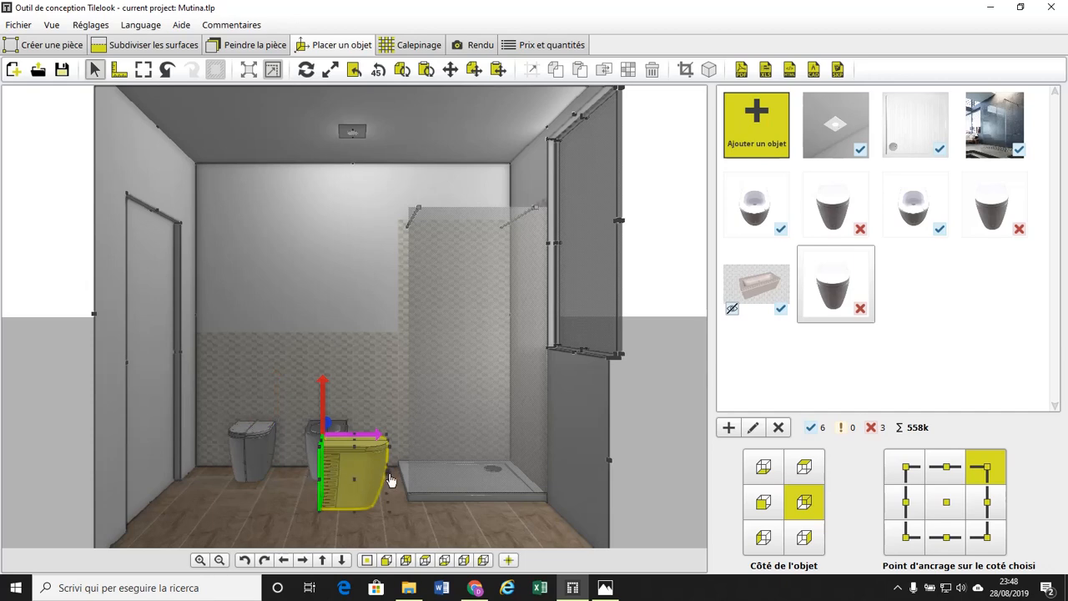
left_click(262, 443)
left_click(312, 433)
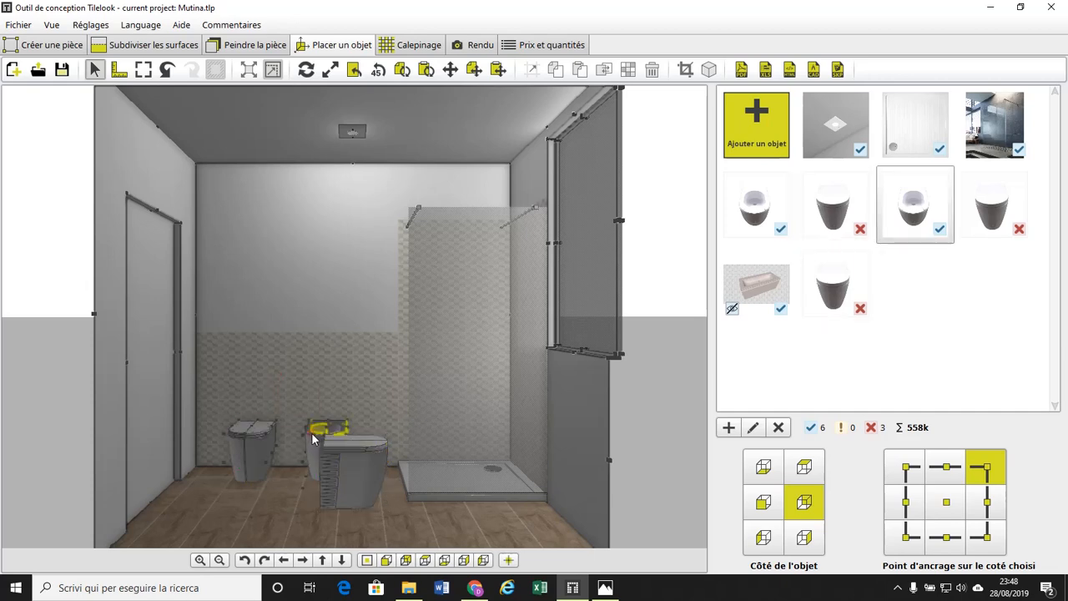
left_click(366, 473)
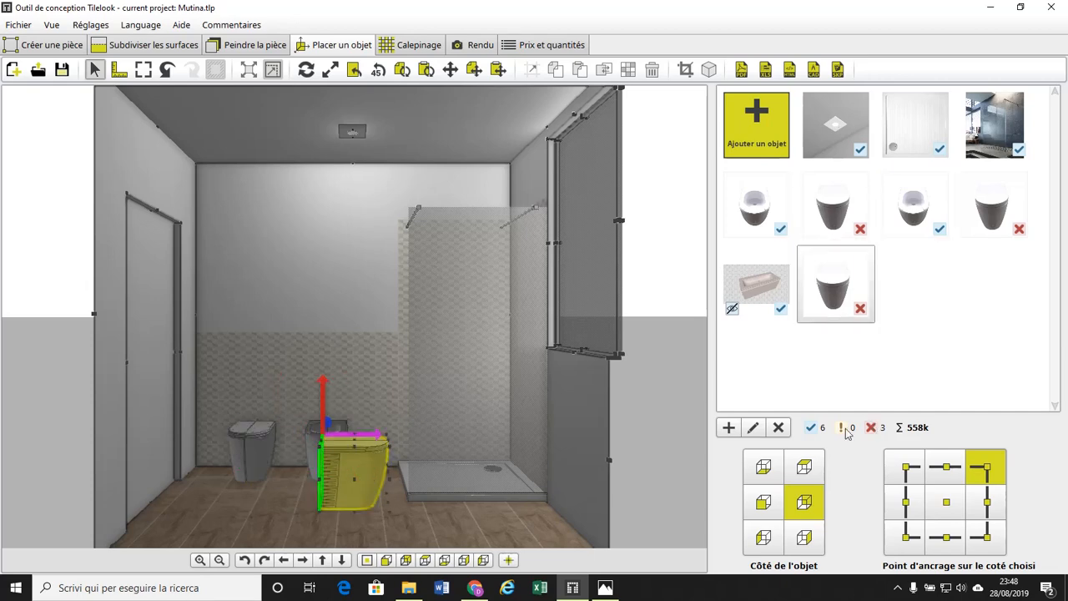
left_click(780, 428)
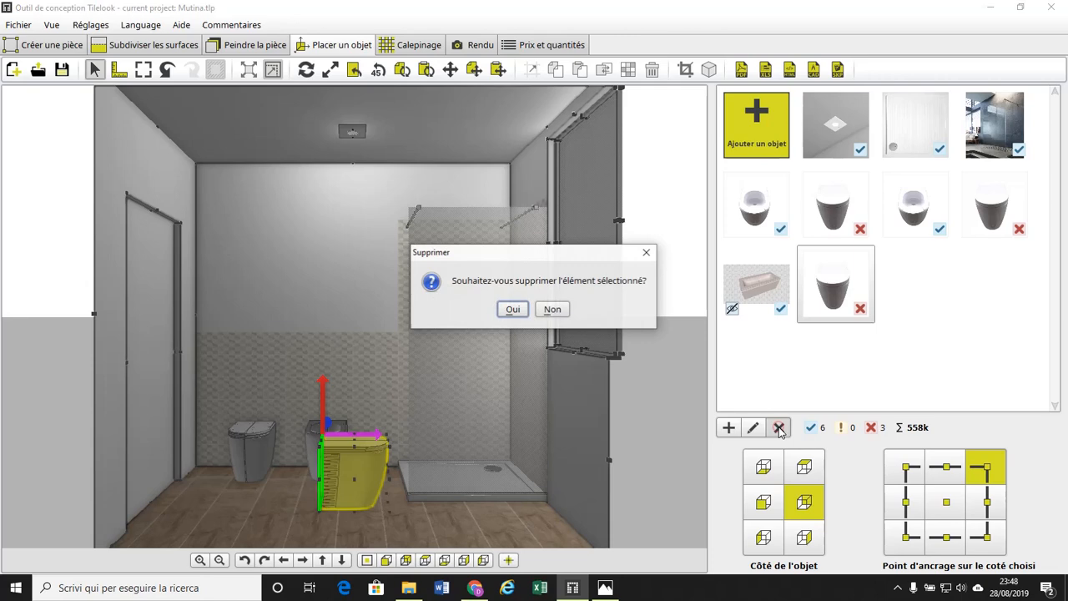
left_click(514, 310)
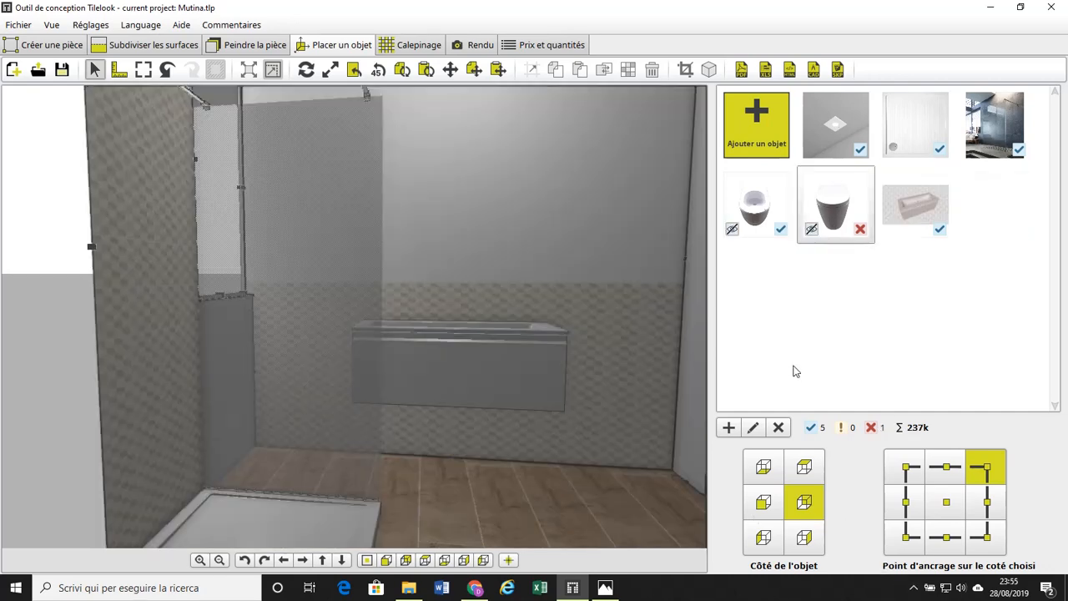
Step: Scale the wall-hung washbasin unit proportionally to a width of 100 cm
left_click(526, 373)
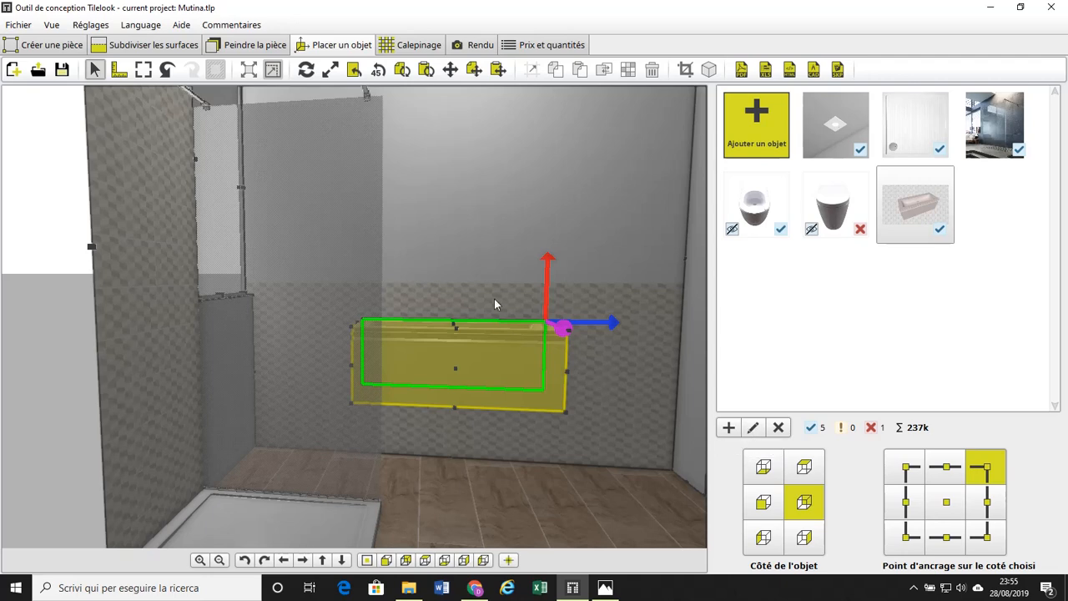
left_click(754, 428)
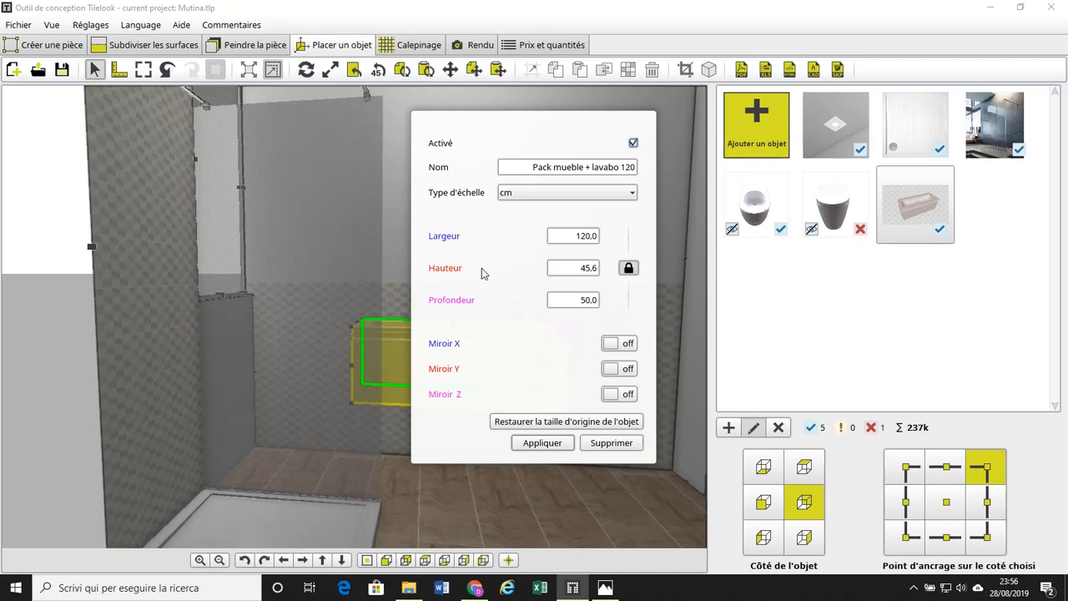
left_click(628, 267)
left_click(587, 236)
type("100")
key("Delete")
key("Delete")
key("Delete")
left_click(543, 443)
left_click(543, 443)
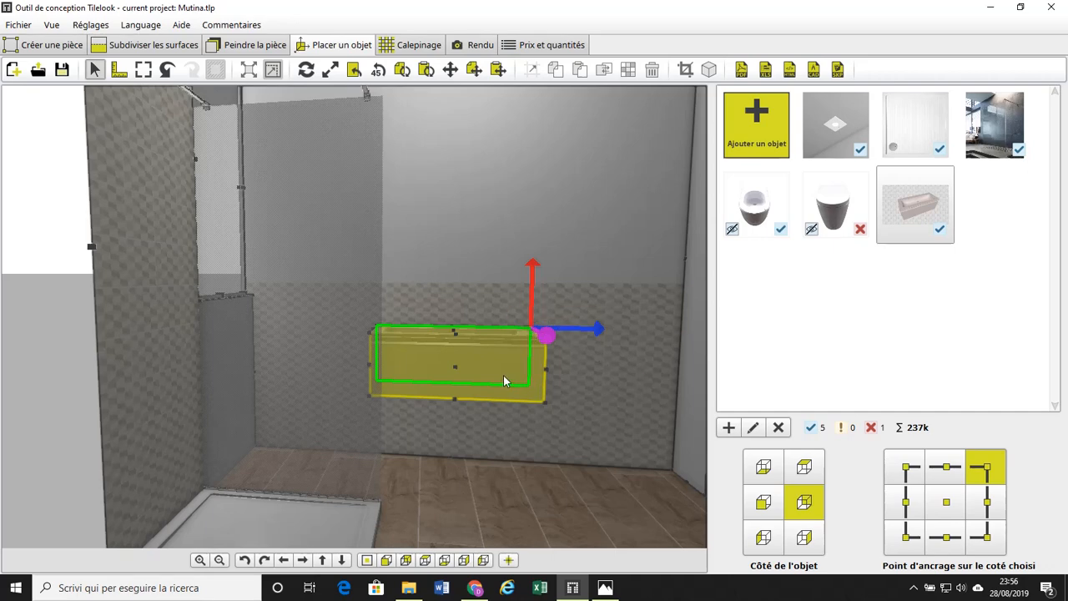
Step: Turn off proportional scaling for the washbasin unit and set only its width to 120 cm
left_click(754, 428)
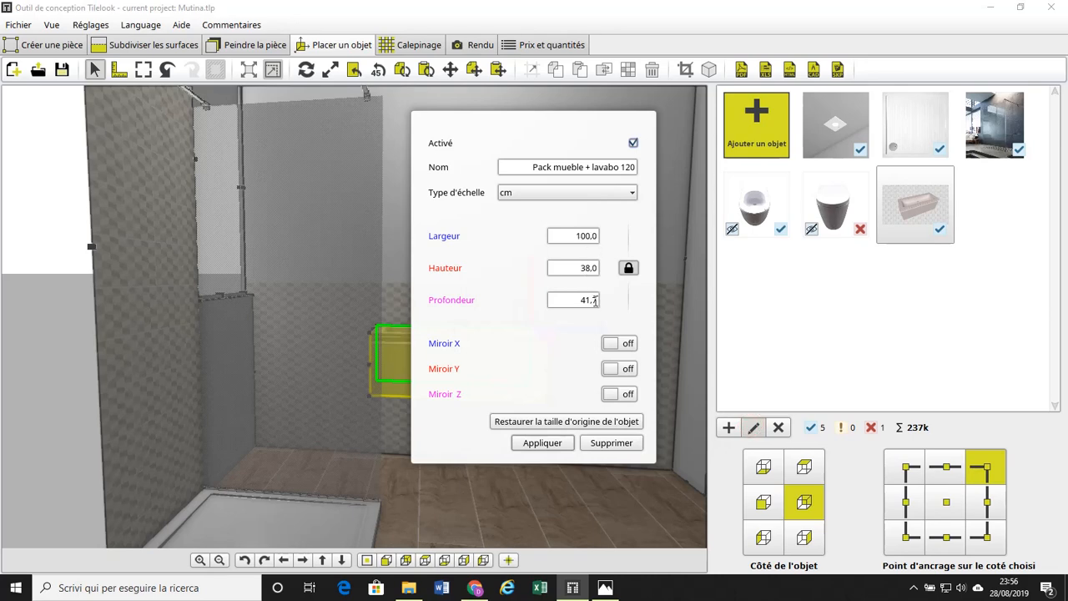
left_click(628, 269)
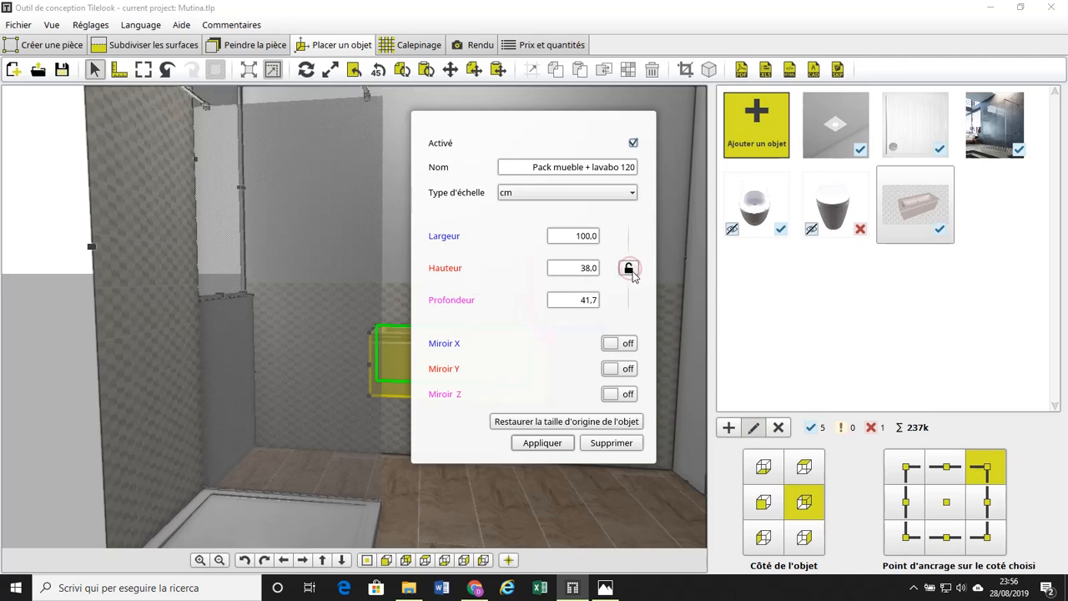
left_click(587, 236)
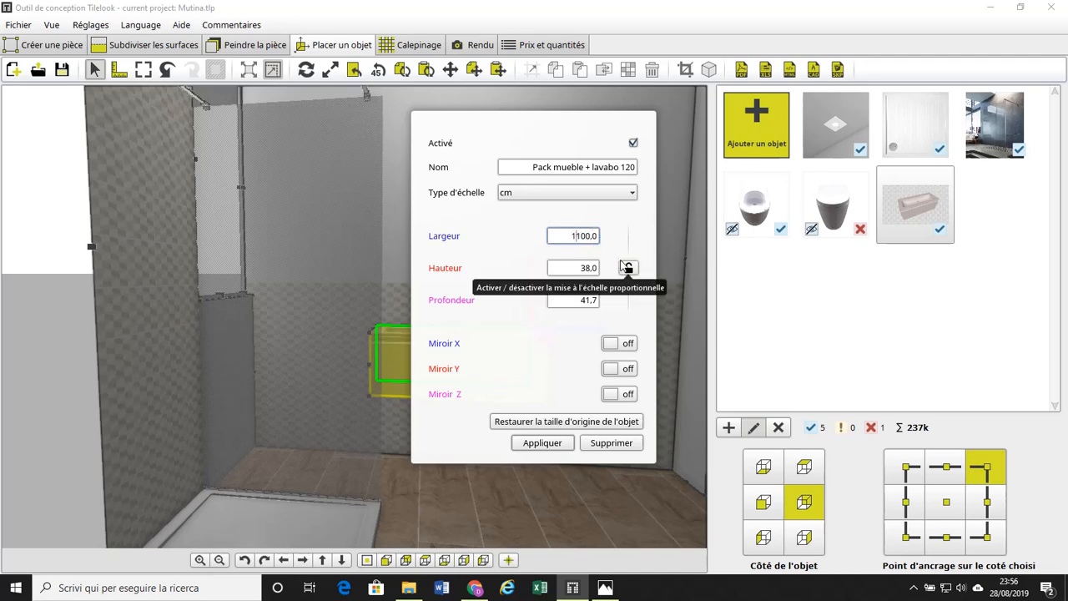
type("120")
key("Delete")
key("Delete")
key("Delete")
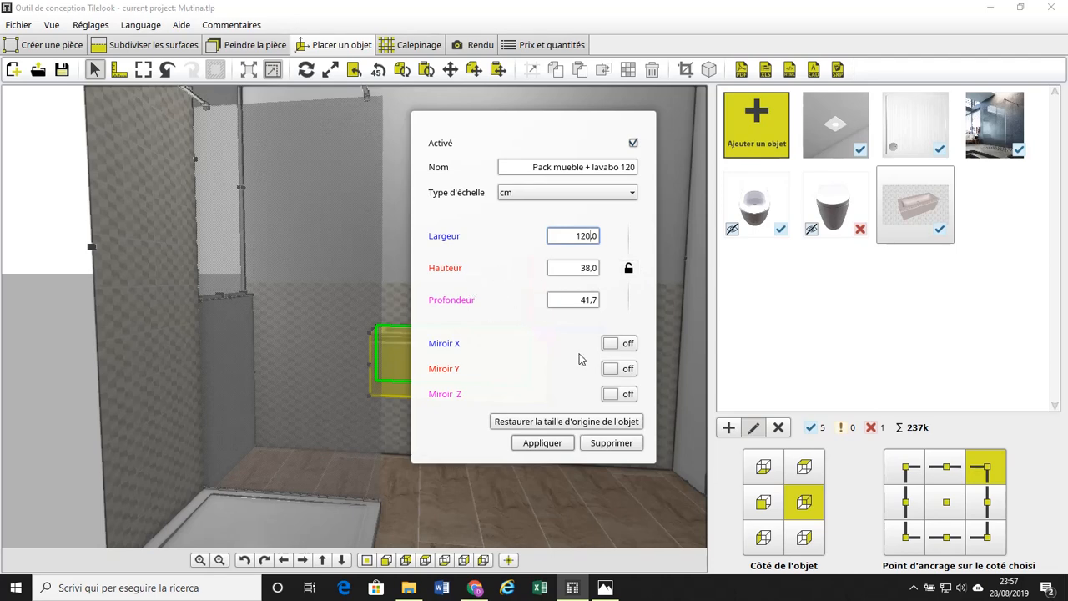
left_click(543, 443)
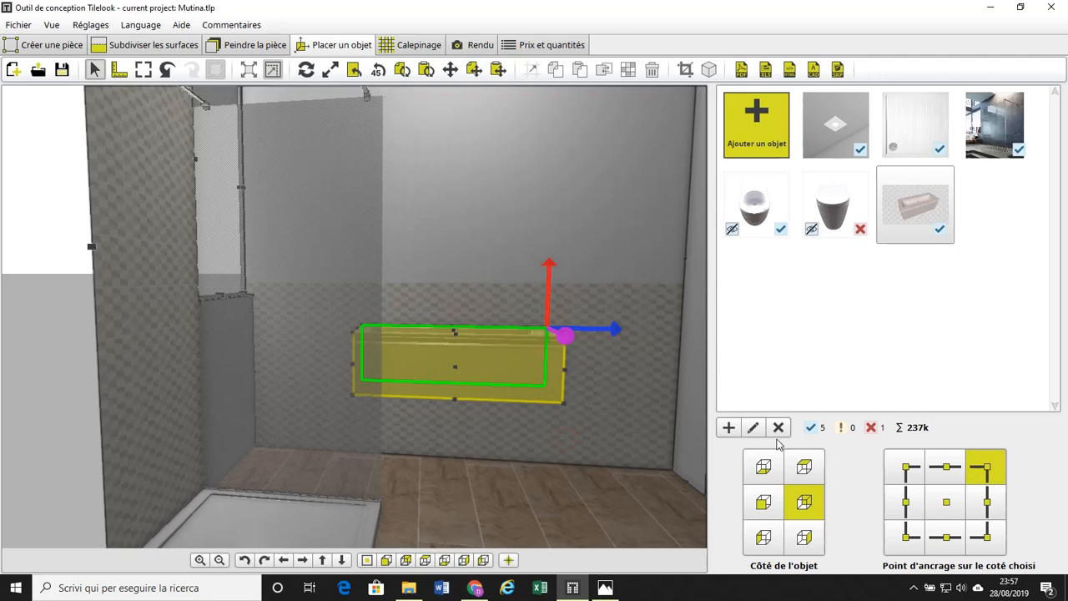
Step: Try restoring the washbasin unit to its original size and close its properties without applying
left_click(754, 427)
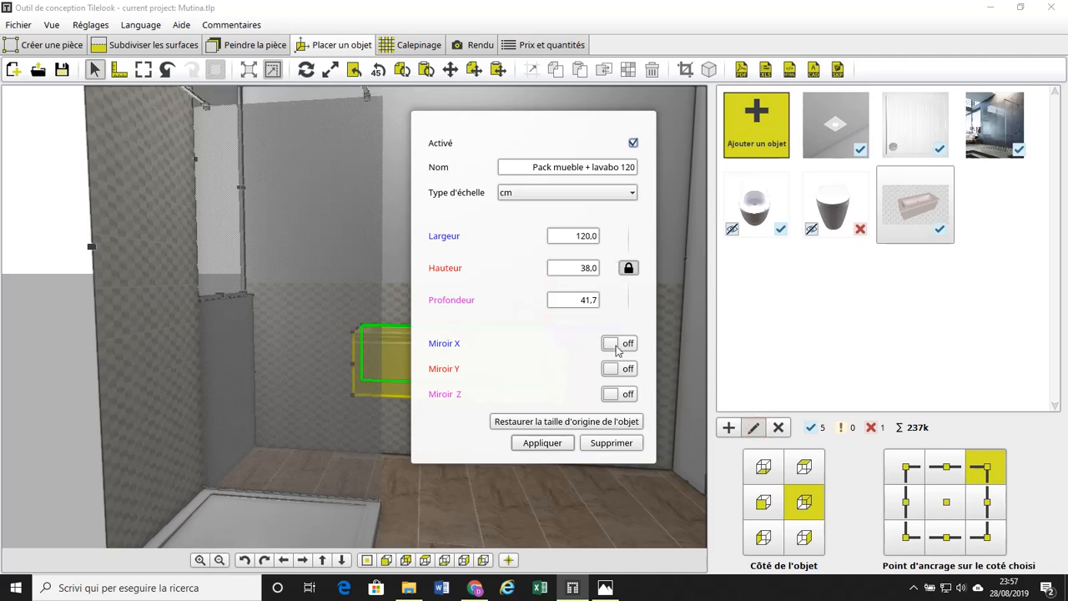
left_click(596, 422)
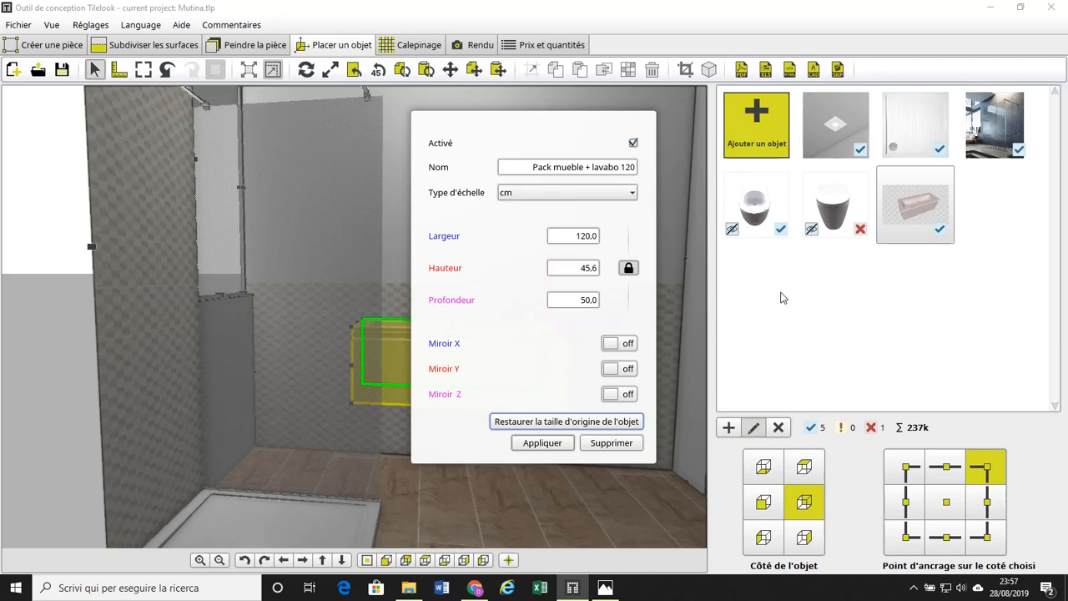
left_click(627, 445)
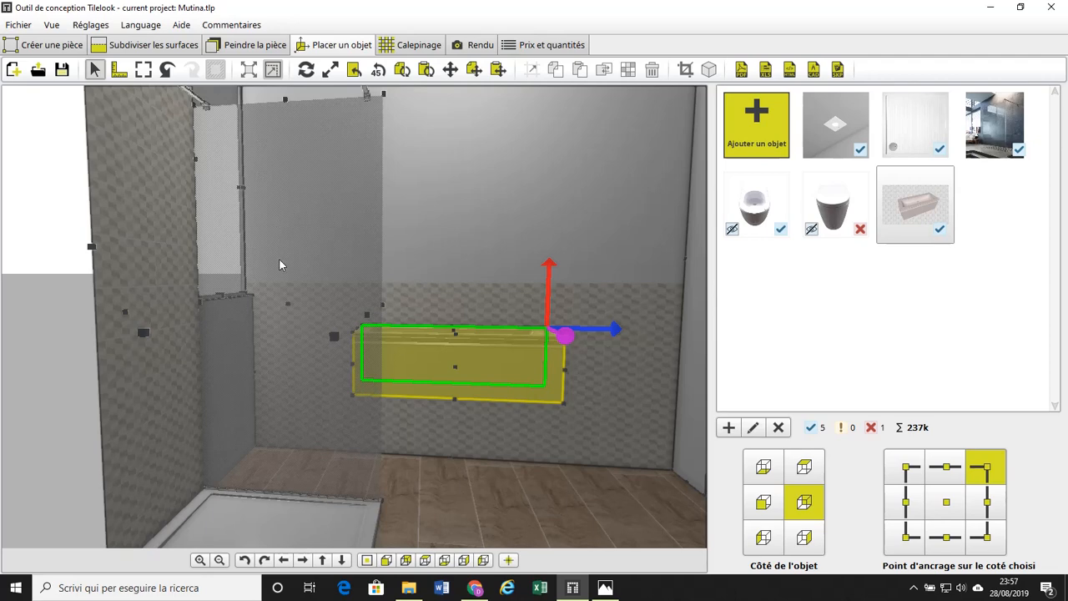
Step: Deactivate the Step in FK1 100 Showering shower enclosure in its object properties and apply the change
left_click(340, 264)
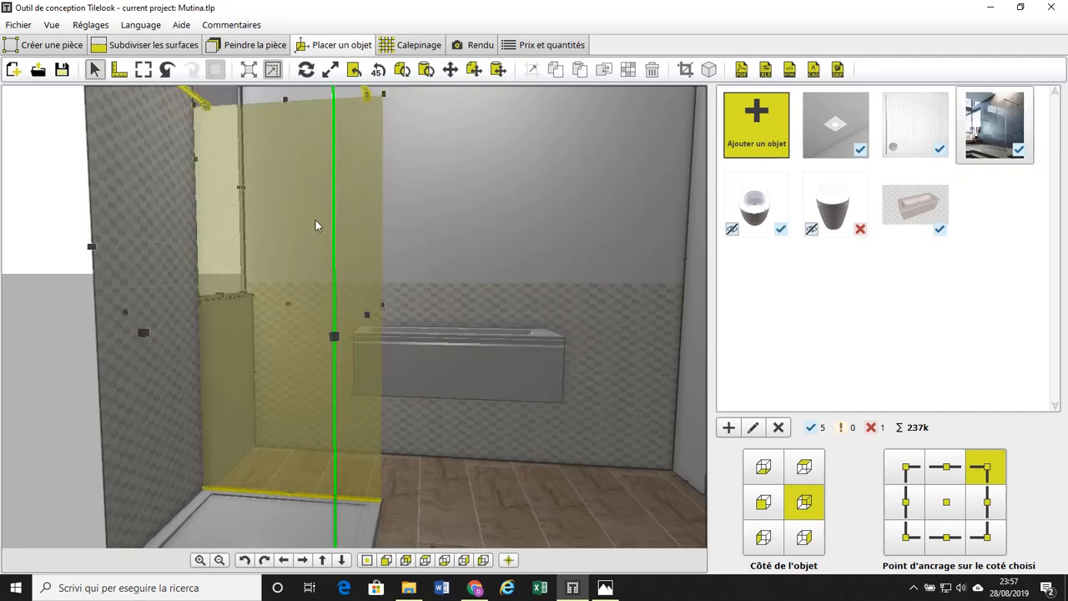
left_click(753, 427)
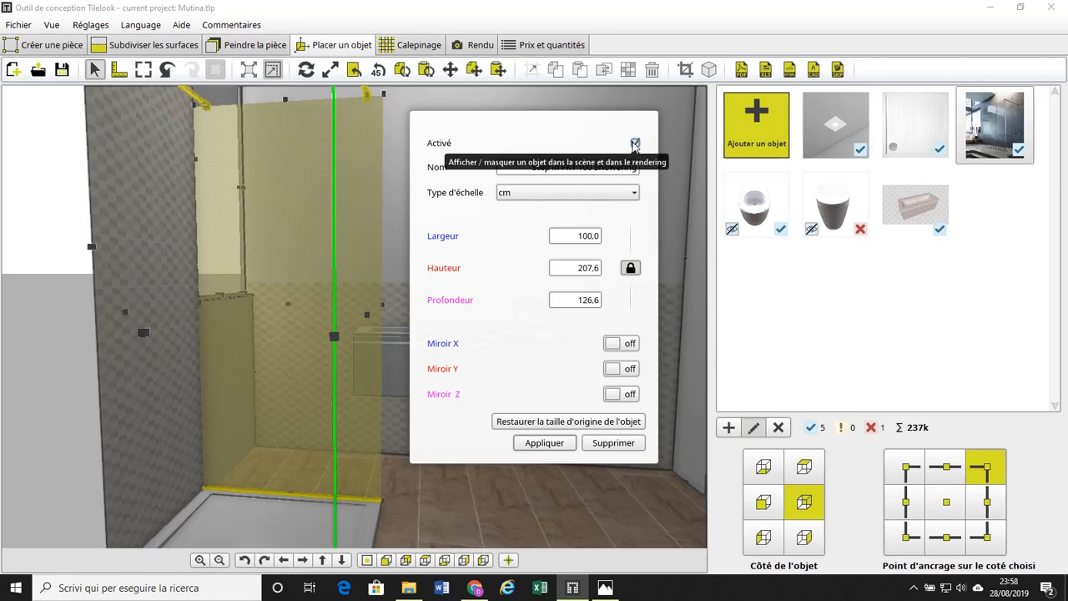
left_click(634, 145)
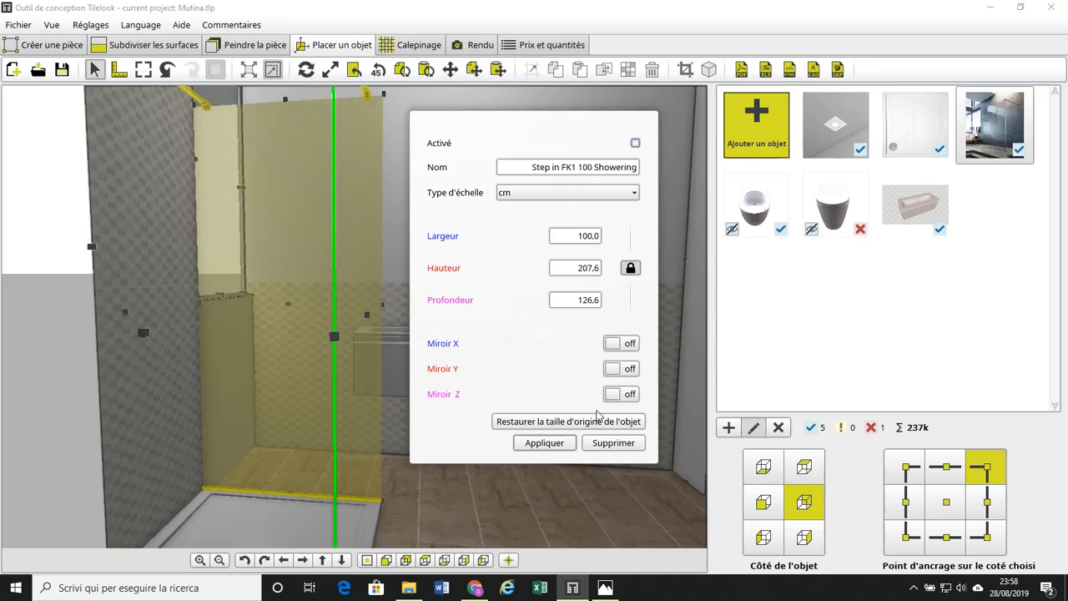
left_click(545, 443)
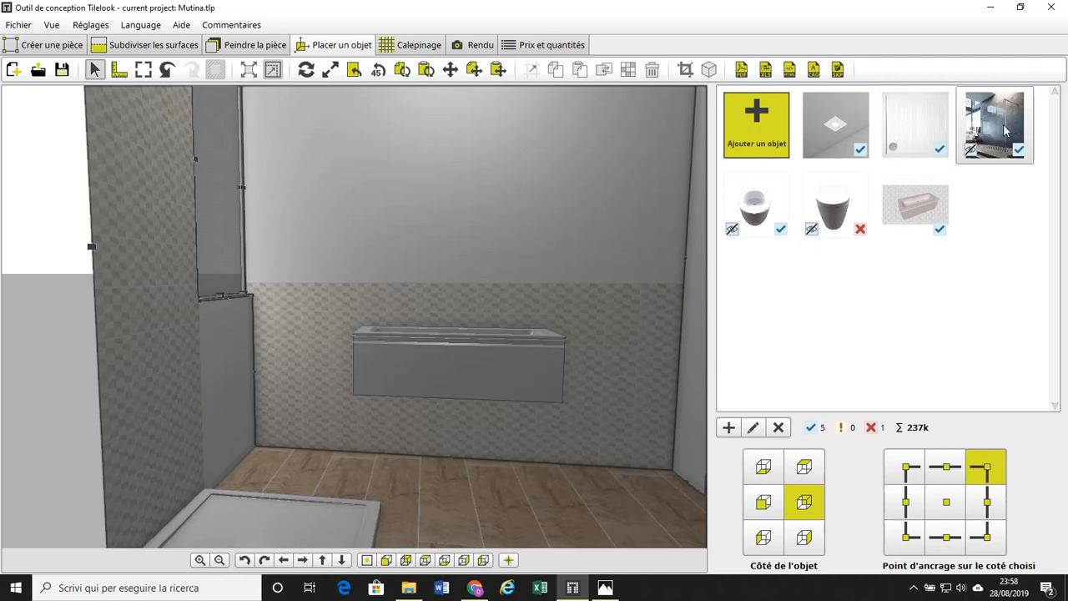
Step: Reopen the hidden shower enclosure's properties from the object list, activate it again and apply
mouse_move(982, 122)
mouse_move(975, 167)
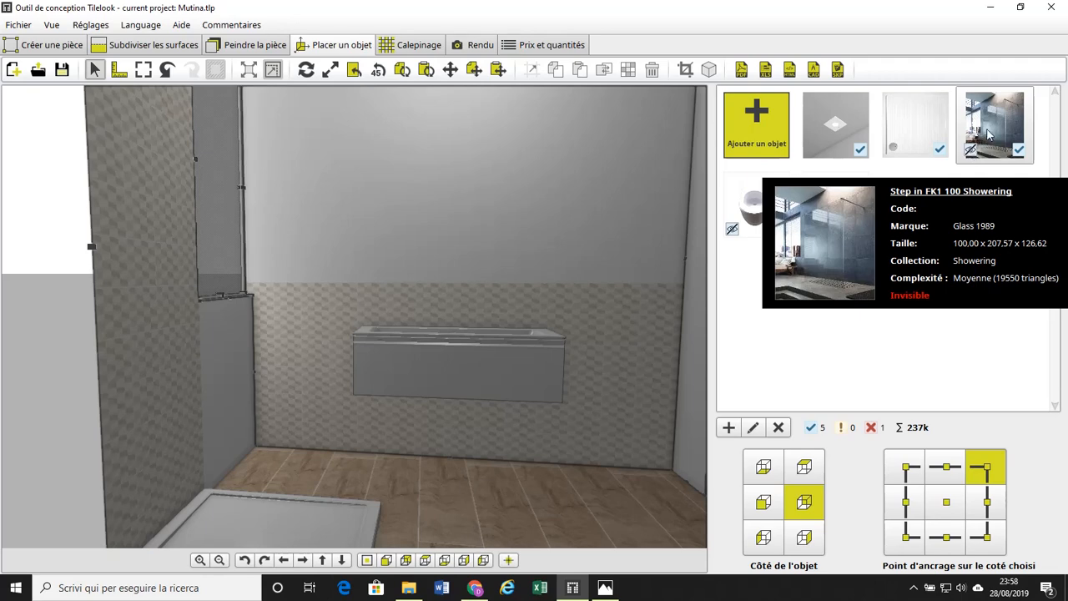
double_click(986, 130)
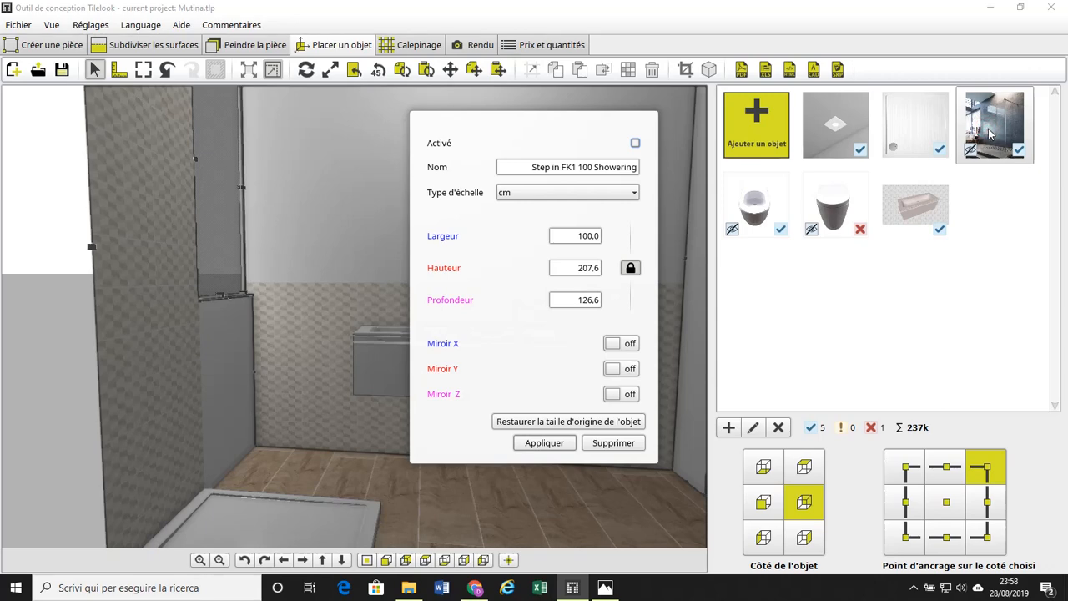
left_click(636, 143)
left_click(559, 444)
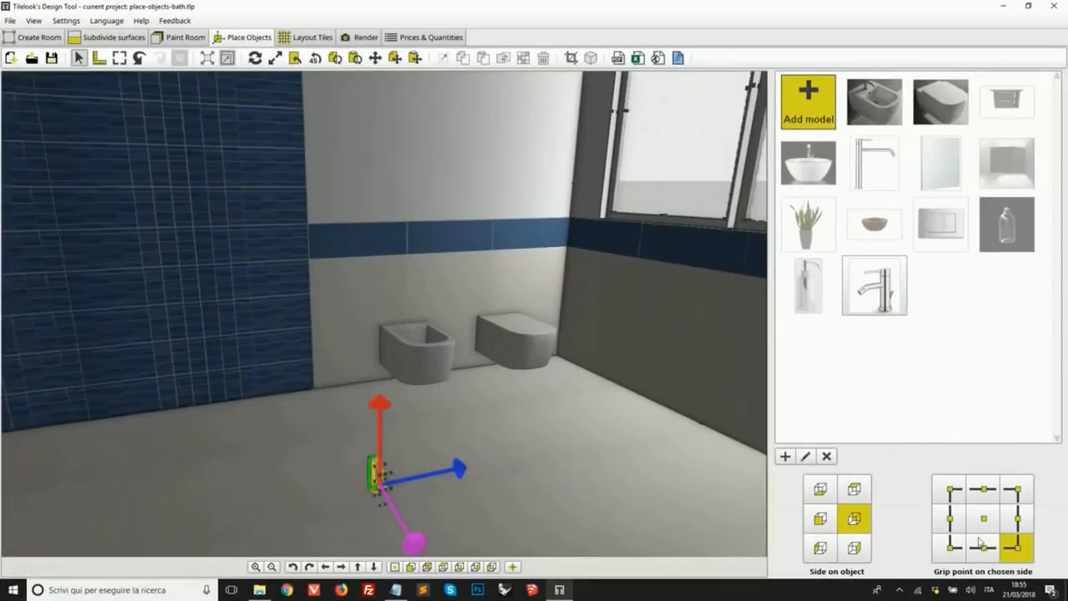
Step: Attach the faucet by its bottom side's rear midpoint to the bidet's rear rim and shift it about 6 cm forward
left_click(821, 490)
left_click(984, 547)
scroll(469, 291, "up", 6)
left_click(984, 490)
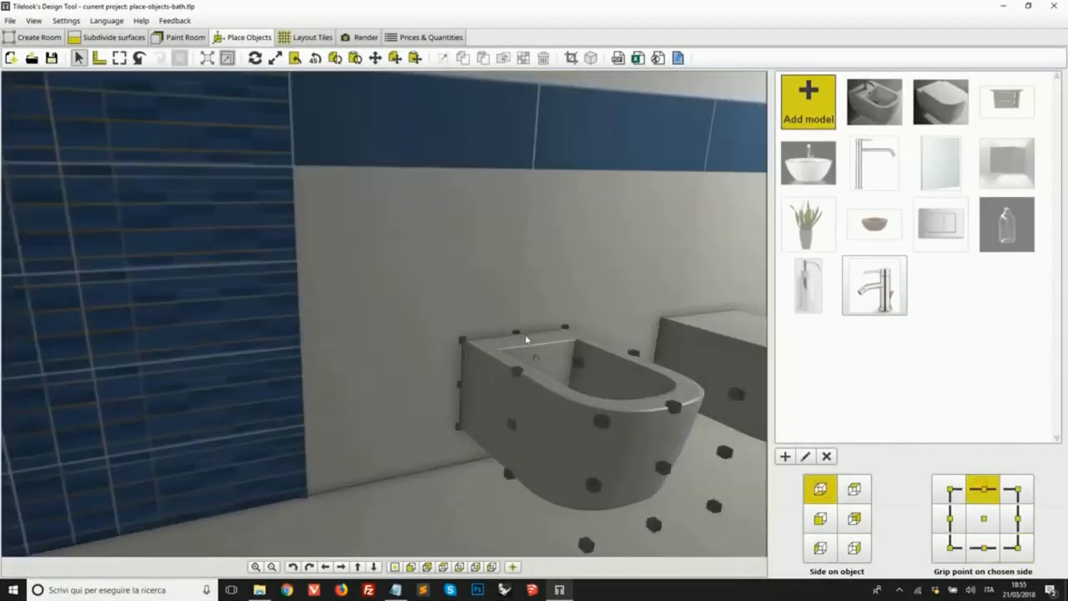
left_click(526, 340)
left_click_drag(596, 376, 632, 385)
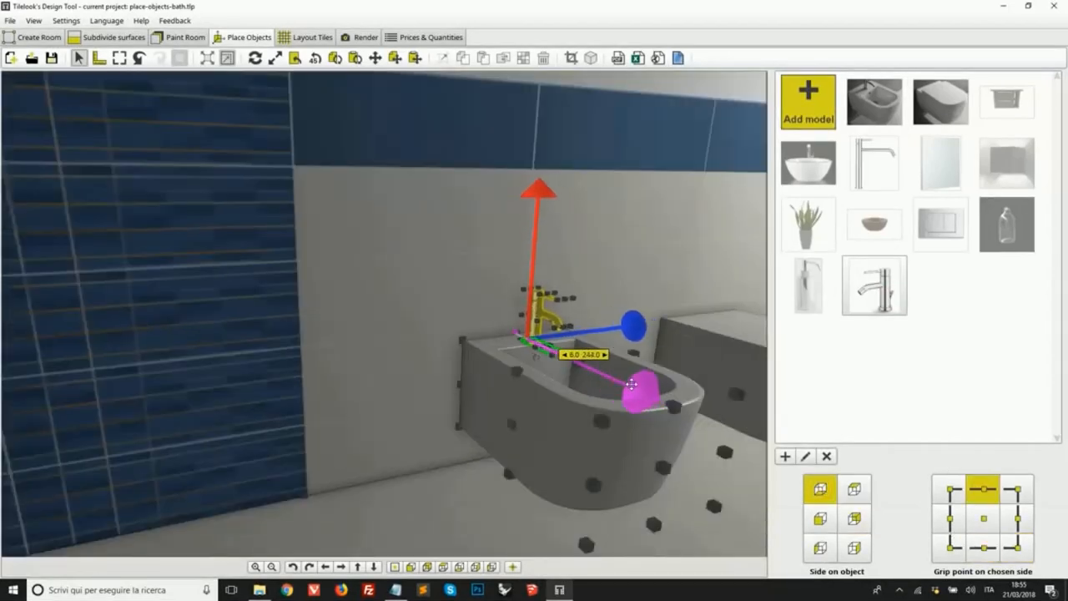
Step: Snap the flush plate's back side to the toilet's upper rear midpoint and raise its top-middle grip point to 100 cm above the floor
scroll(632, 385, "down", 6)
left_click(940, 224)
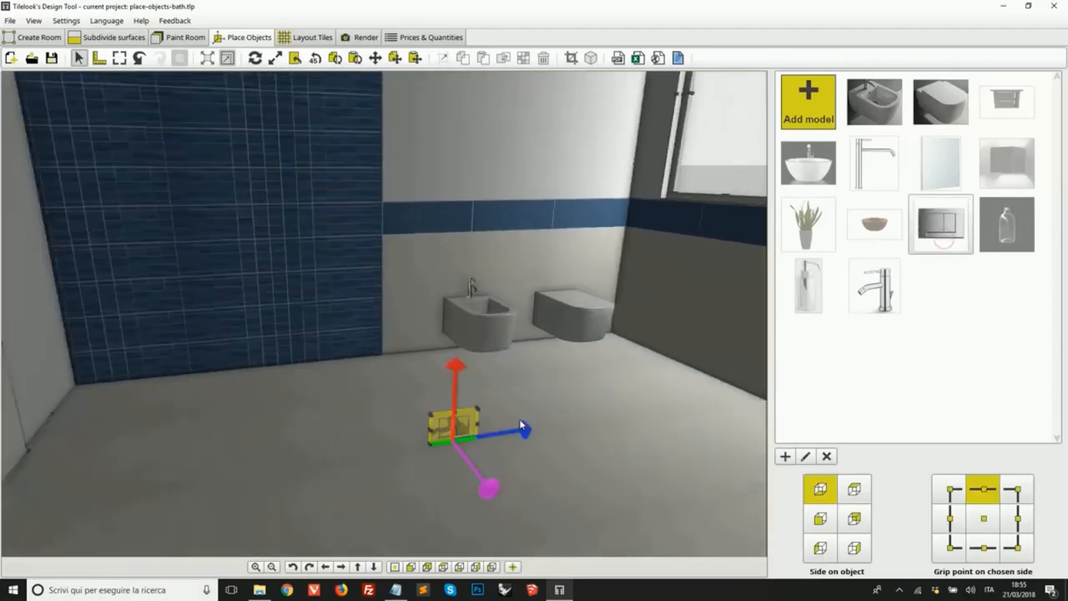
left_click(854, 519)
left_click(984, 547)
scroll(590, 367, "up", 6)
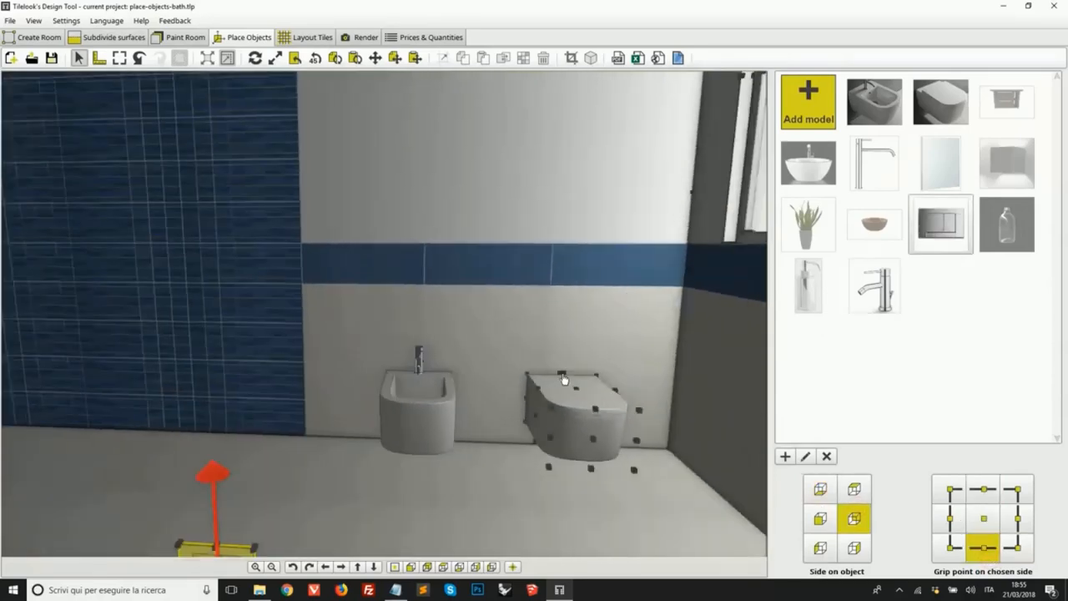
left_click(563, 380)
left_click_drag(569, 334, 574, 221)
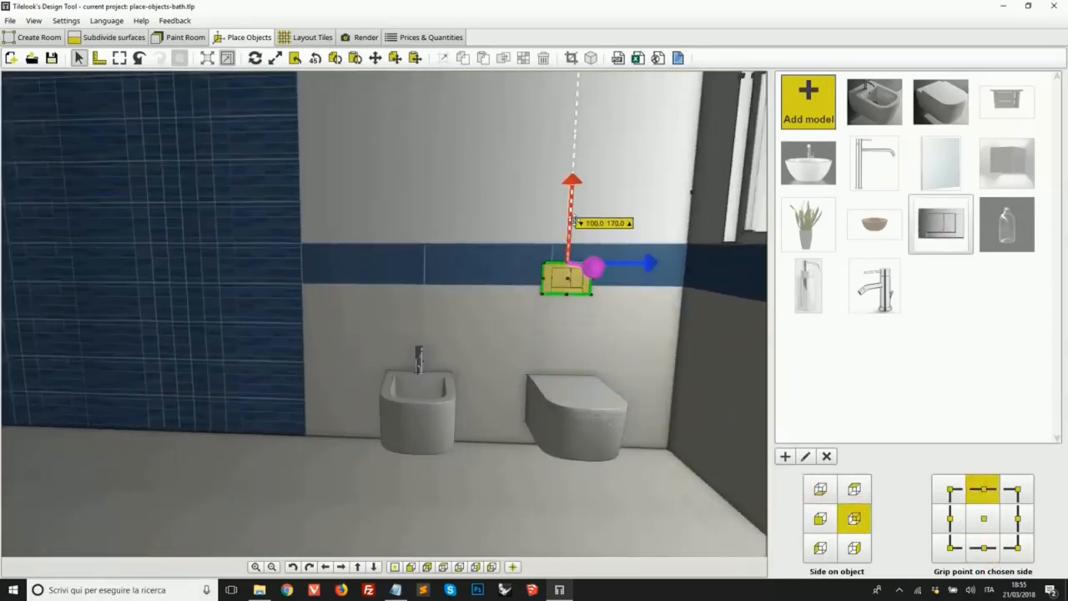
Step: Place the vanity cabinet in the blue-tiled wall's corner by its back lower-left point, shift it along the wall and raise it from its top-middle point
scroll(596, 333, "down", 5)
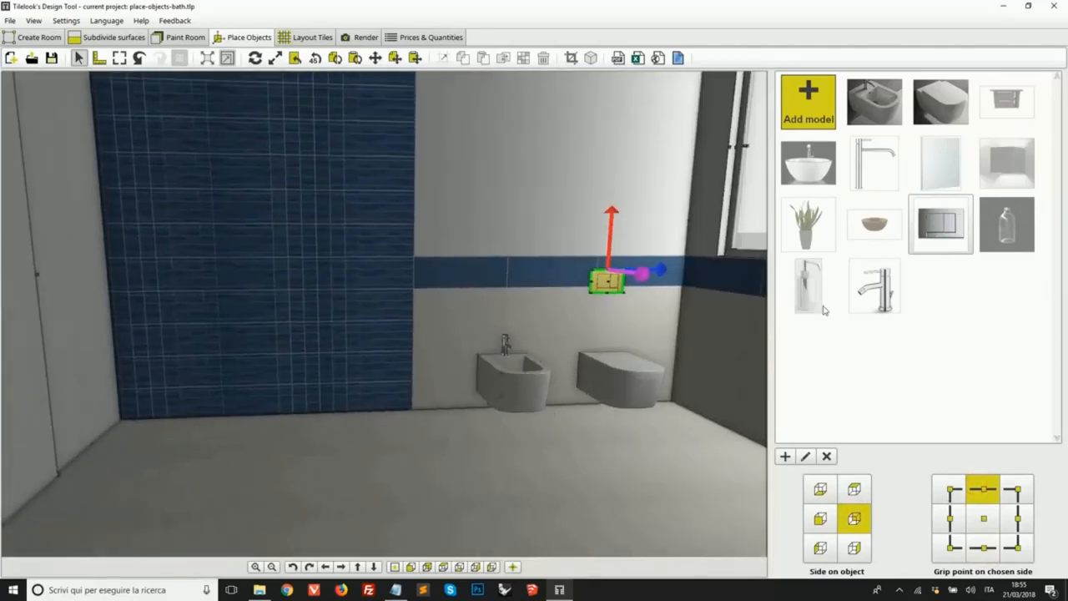
left_click(1007, 100)
left_click(464, 383)
left_click(949, 548)
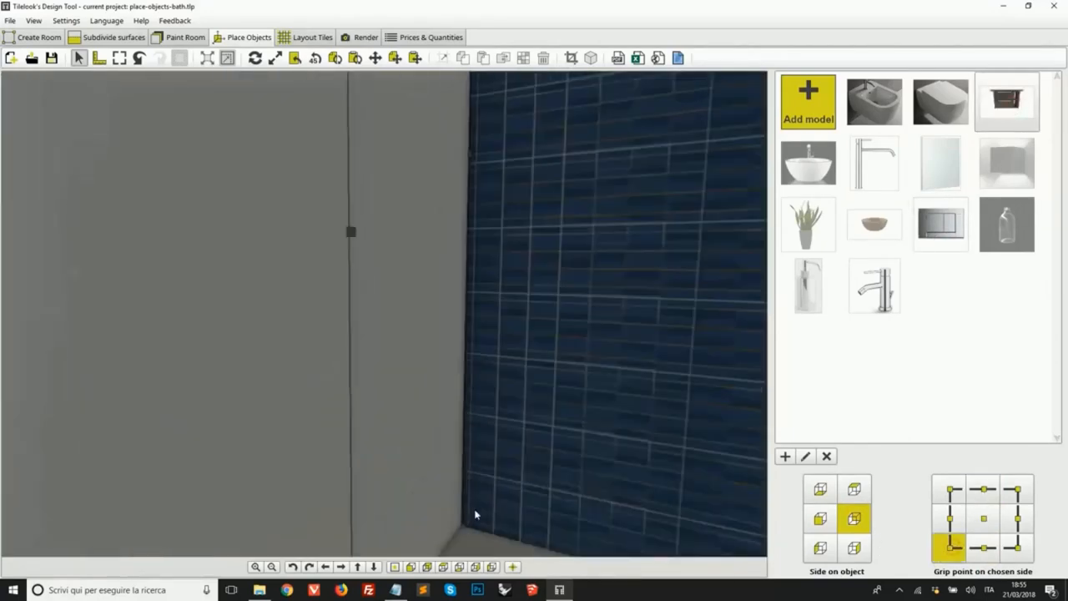
scroll(458, 530, "down", 6)
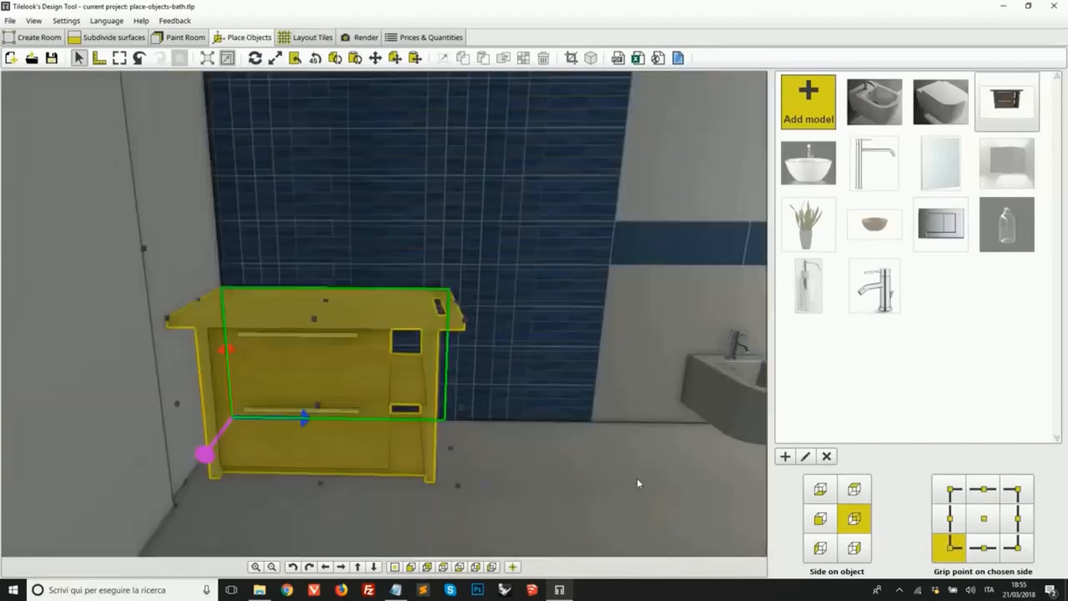
left_click_drag(288, 449, 376, 450)
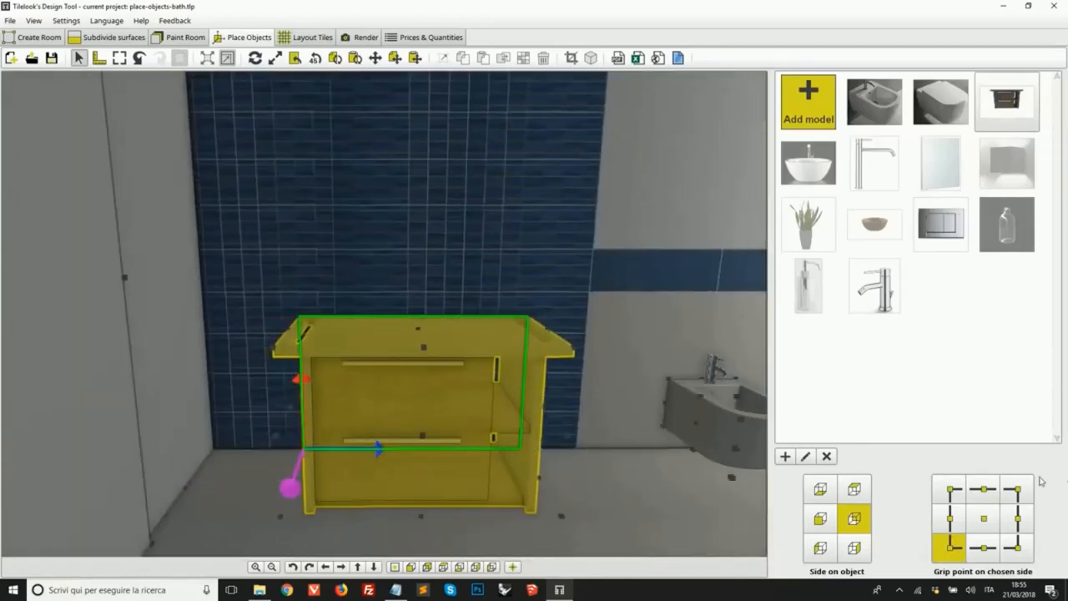
left_click(983, 489)
left_click_drag(414, 272, 416, 211)
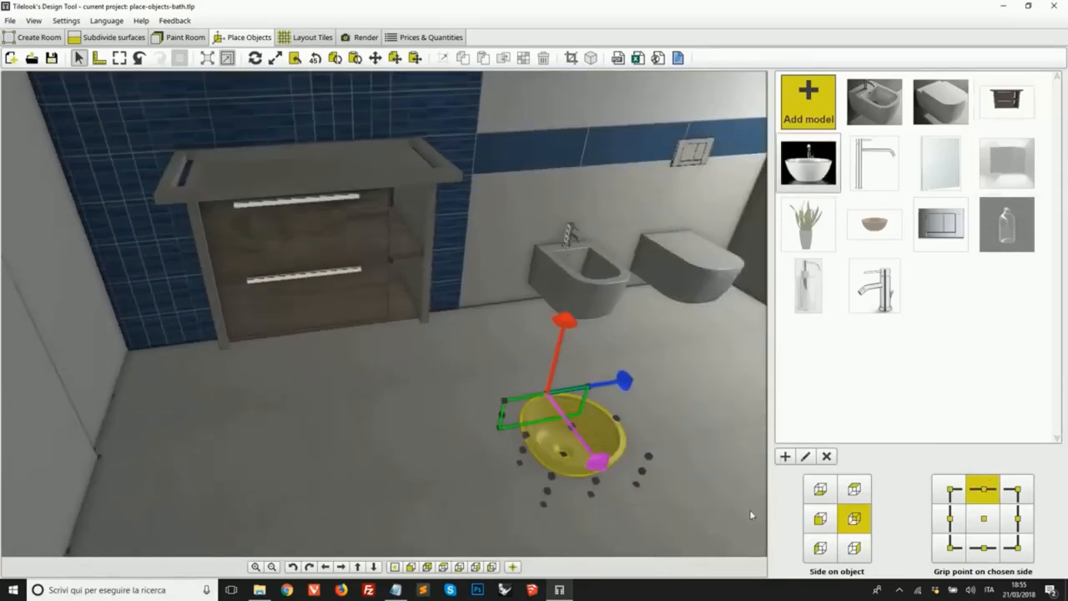
Step: Place the bowl washbasin on the middle of the vanity countertop, anchored at the centre of its bottom side
left_click(820, 489)
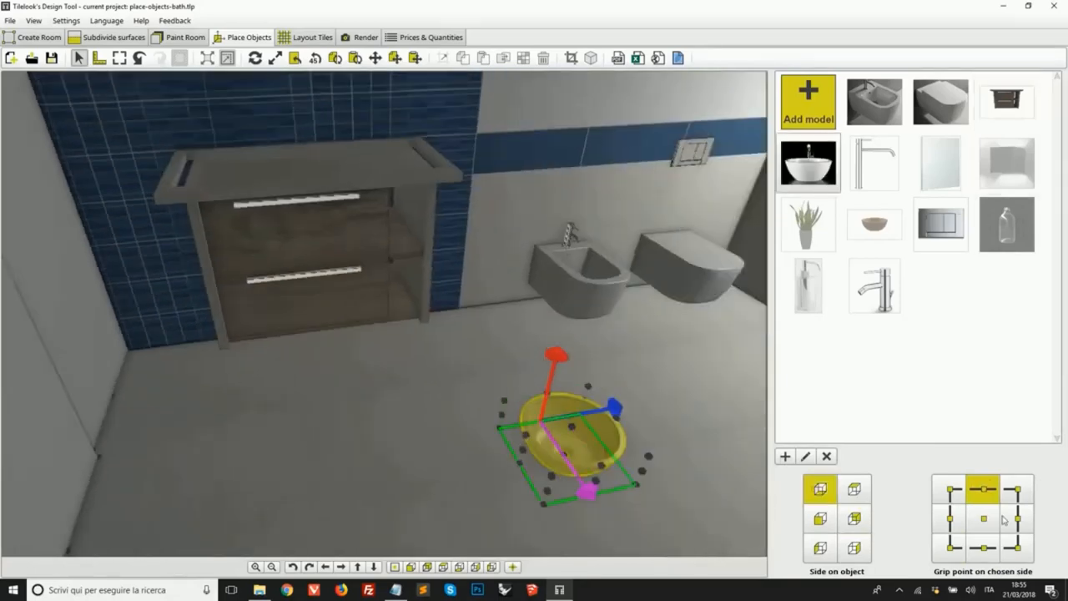
left_click(983, 518)
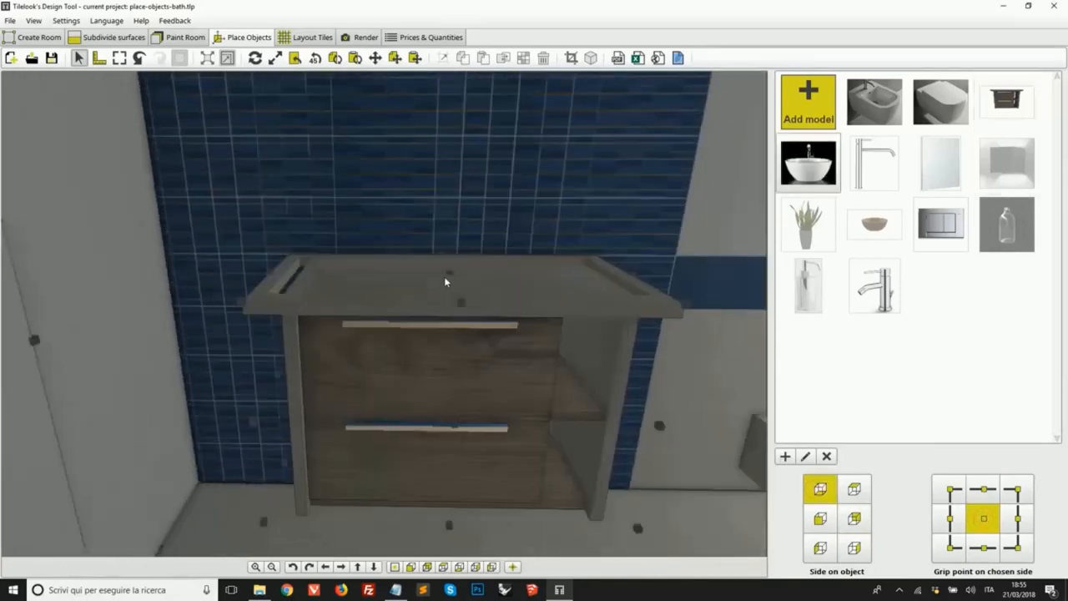
left_click(448, 280)
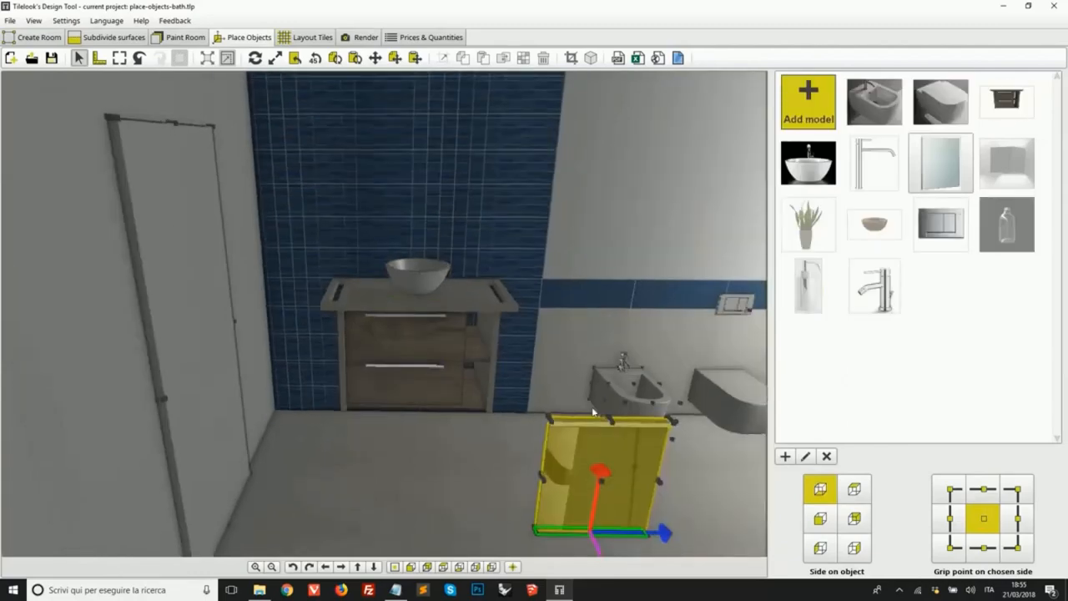
Step: Place the mirror on the tiled wall centred above the washbasin using its back side, and raise it from its top-middle grip point
left_click(854, 519)
left_click(984, 548)
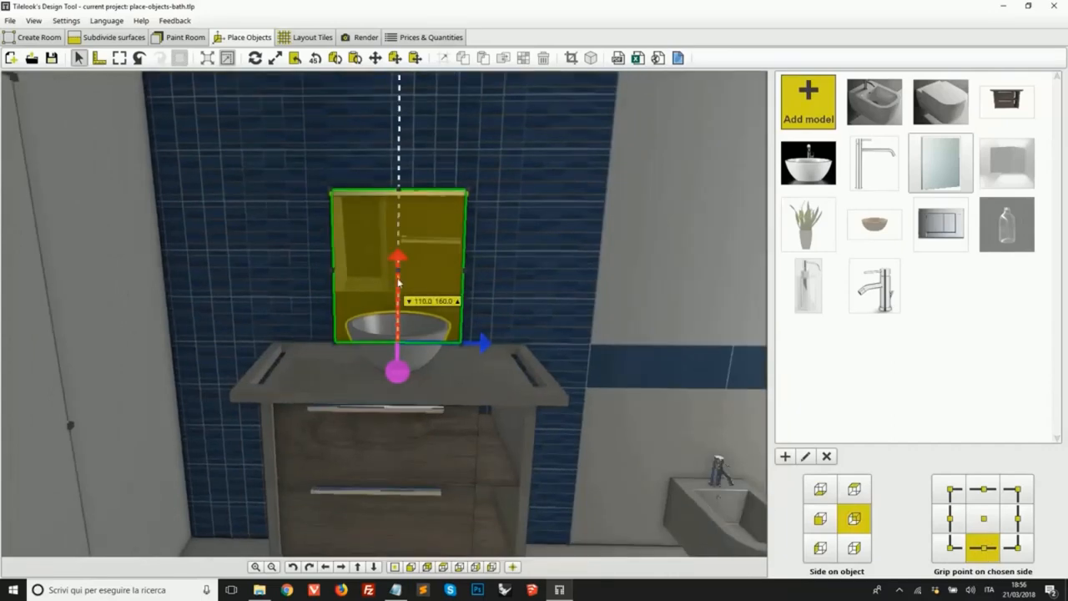
left_click(983, 489)
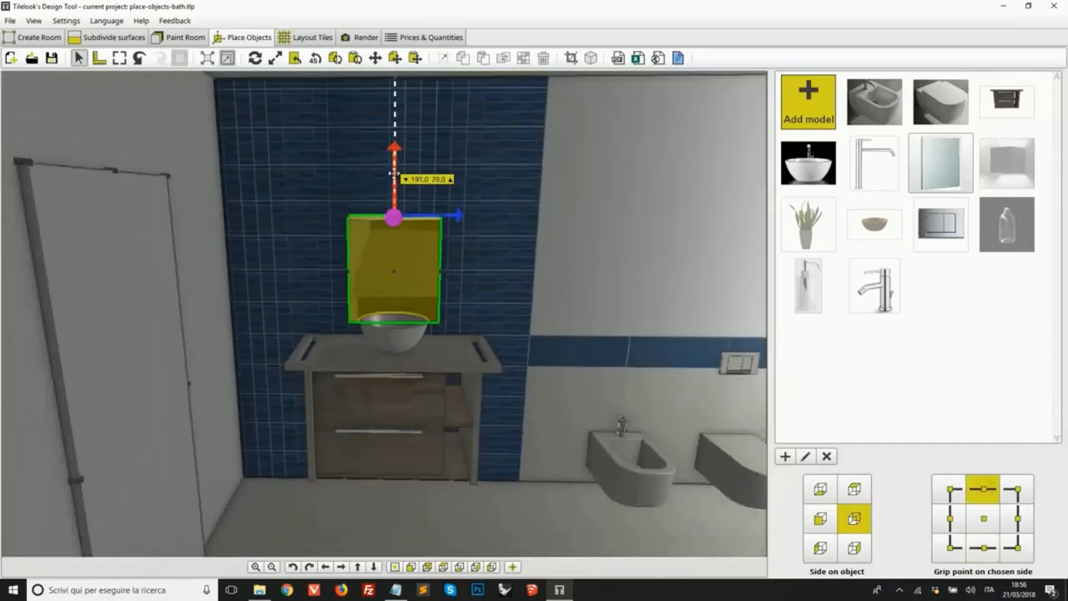
left_click_drag(396, 172, 394, 153)
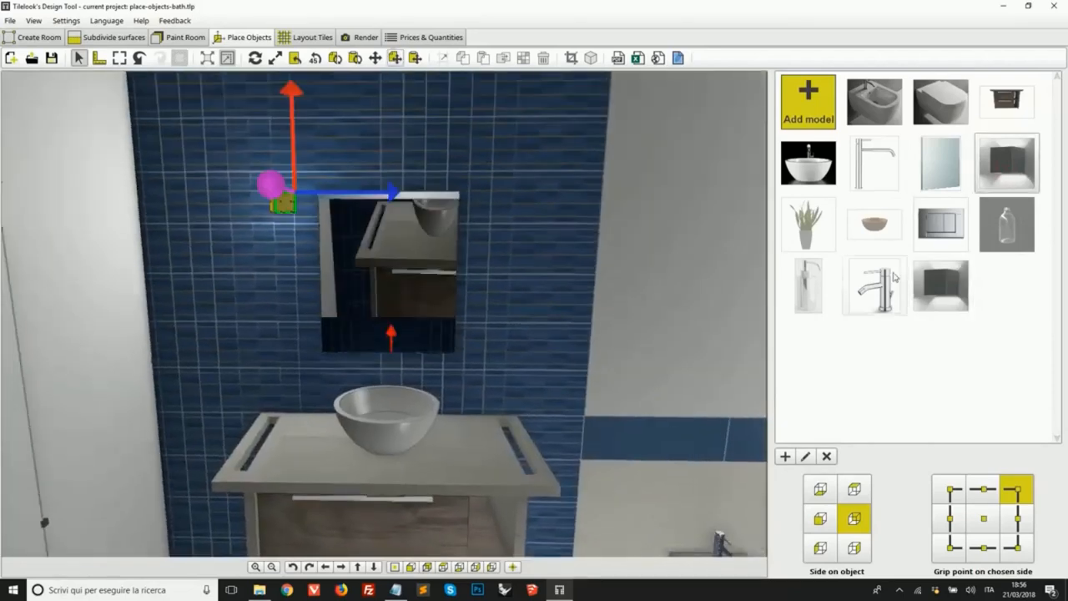
Step: Align the second wall lamp with the first one and move it horizontally along the wall to the mirror's right side
left_click(937, 285)
left_click(415, 59)
left_click_drag(340, 195, 554, 207)
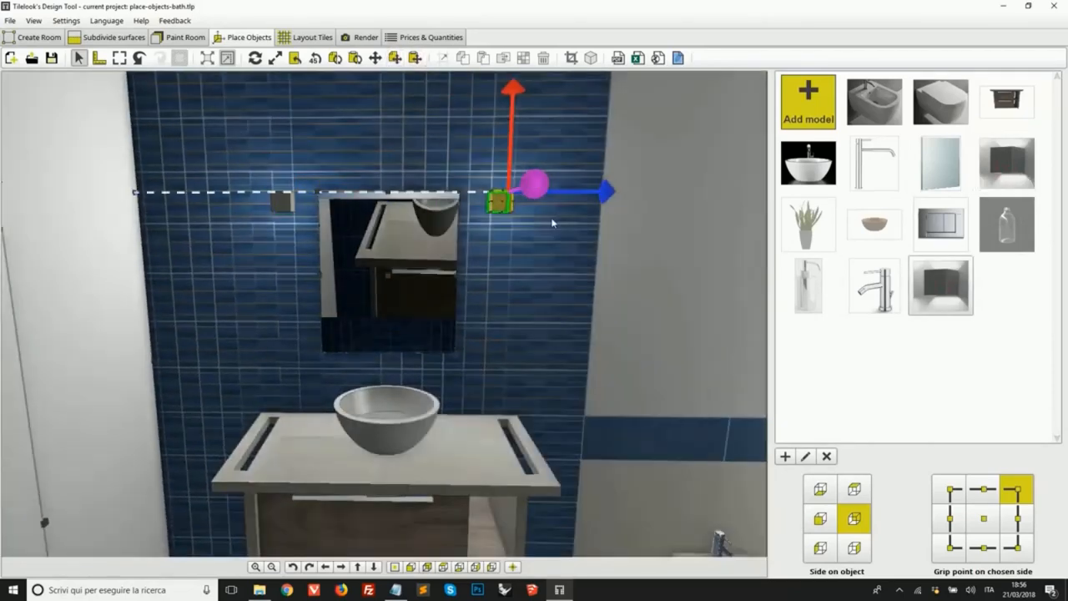